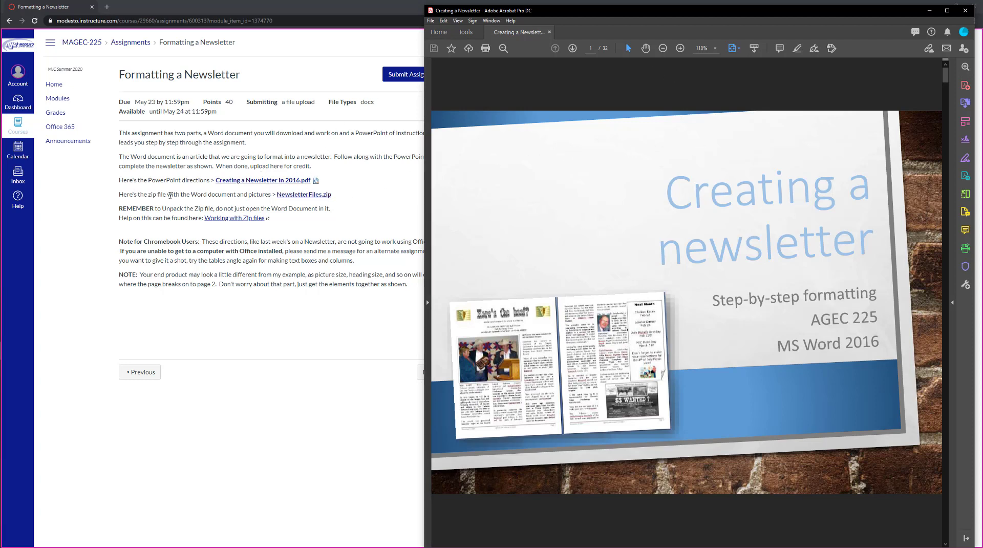
# Download NewsletterFiles.zip from the assignment page and open the downloaded archive
pyautogui.rightClick(316, 199)
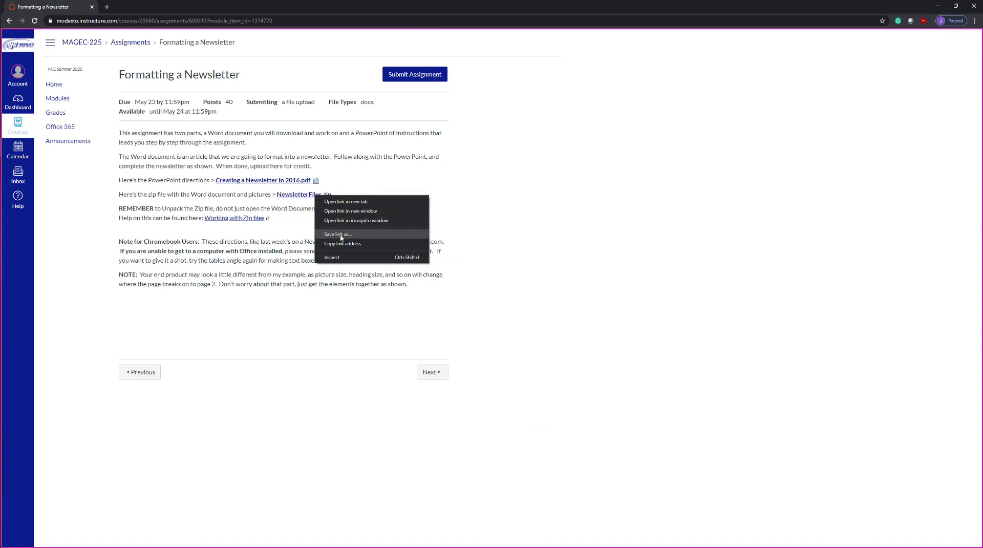
pyautogui.click(375, 175)
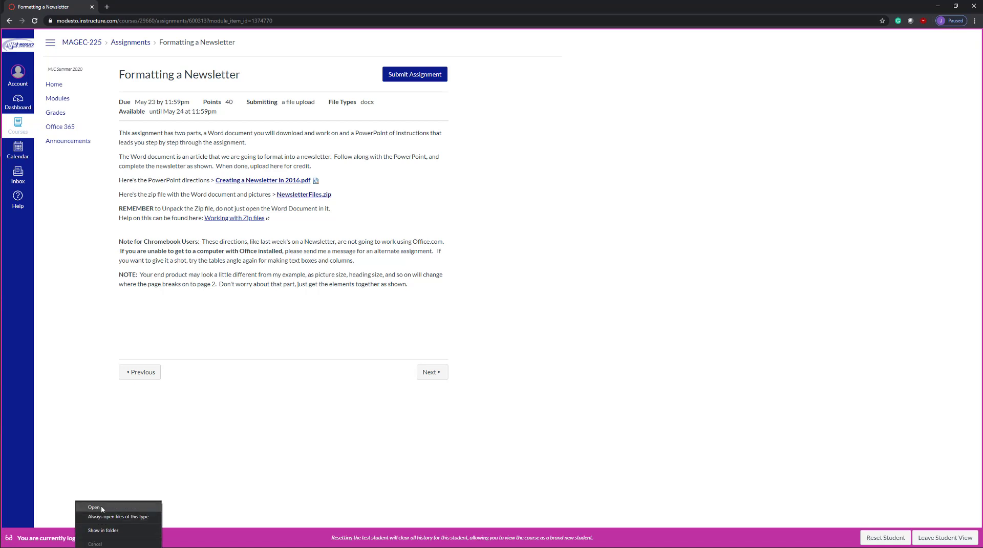
pyautogui.click(100, 507)
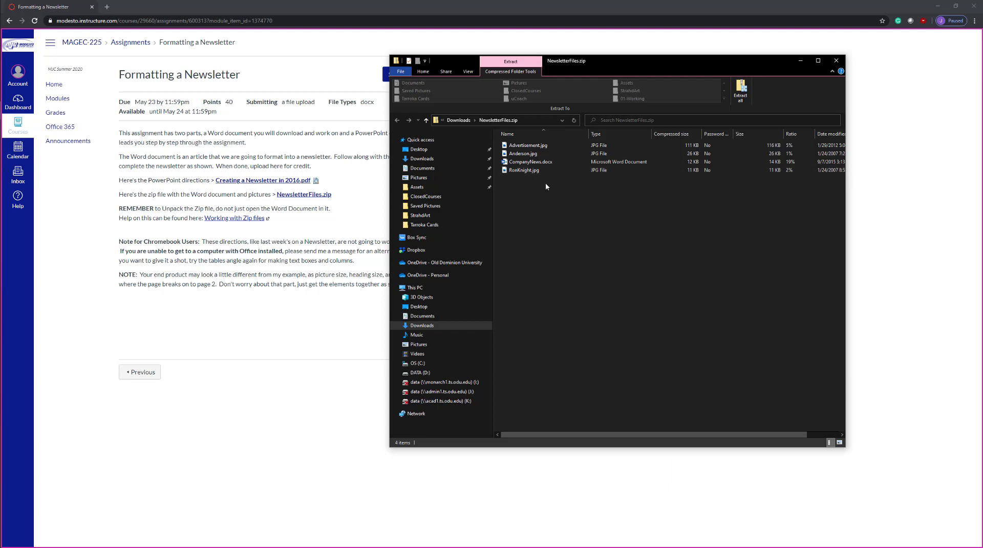
# Start extracting all files from the archive and create a destination folder named Newsletter on the Desktop
pyautogui.click(742, 95)
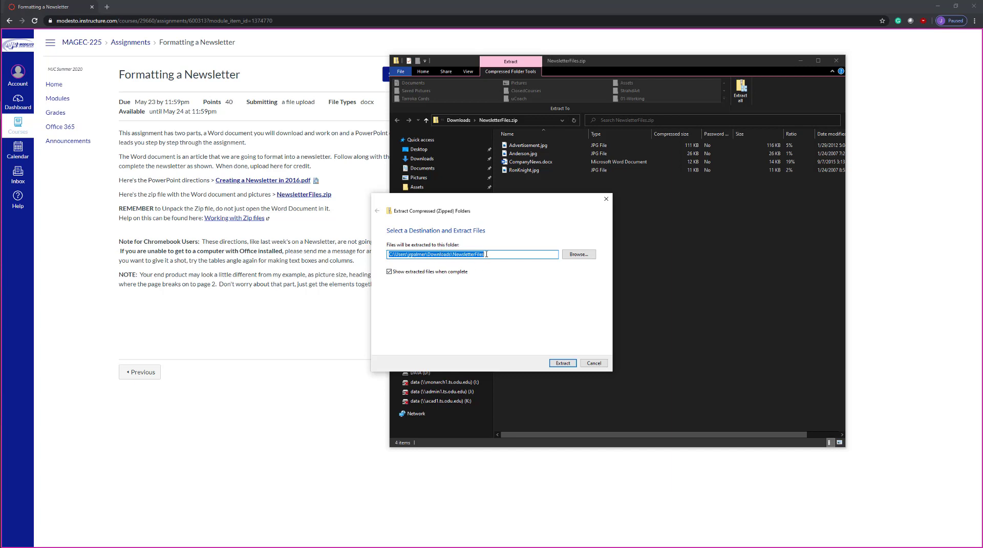
pyautogui.click(575, 256)
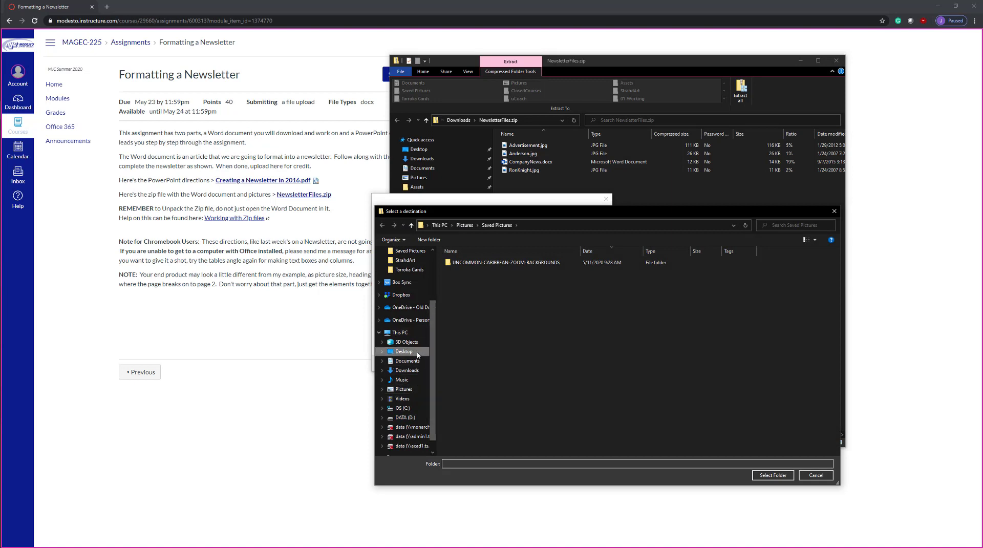
pyautogui.click(404, 352)
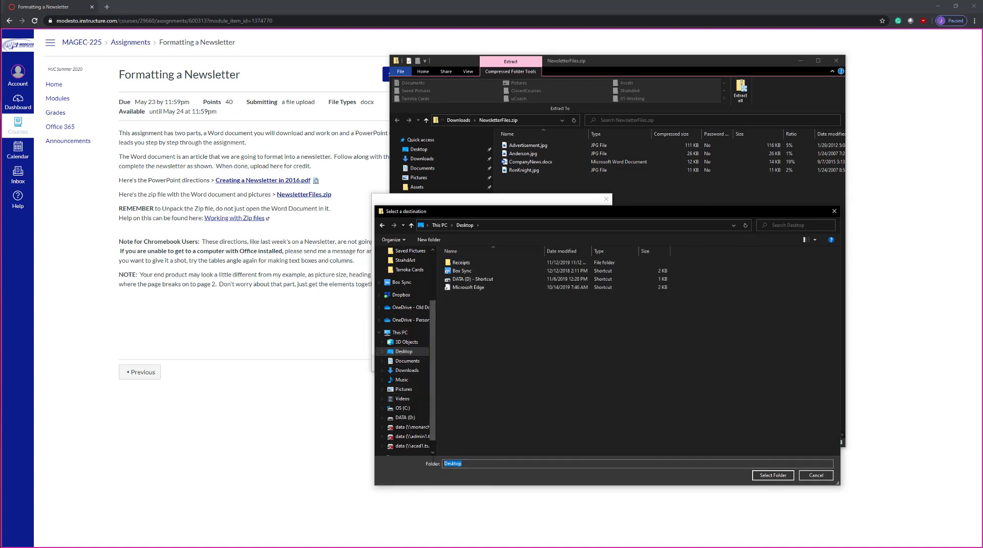
pyautogui.write('News')
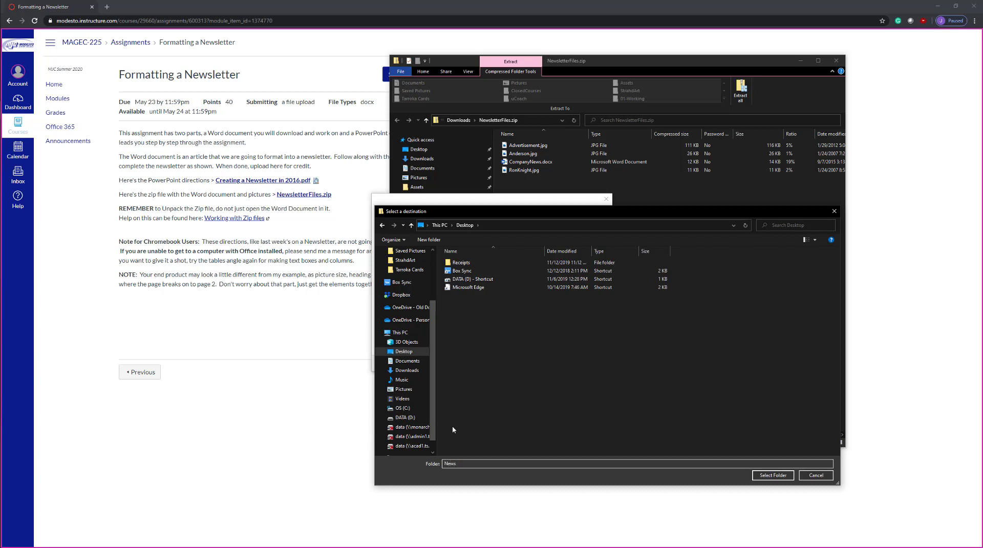
pyautogui.write('letter')
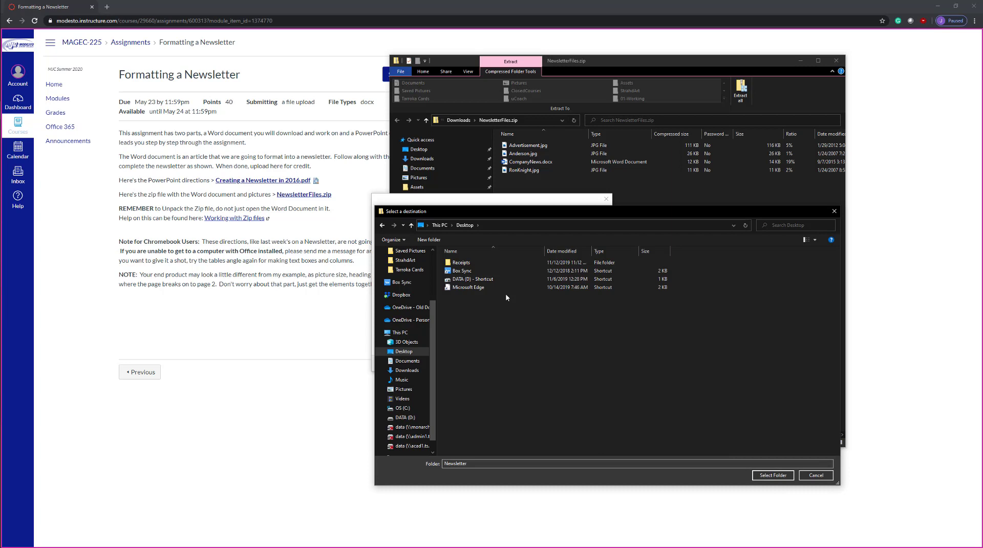
pyautogui.click(433, 242)
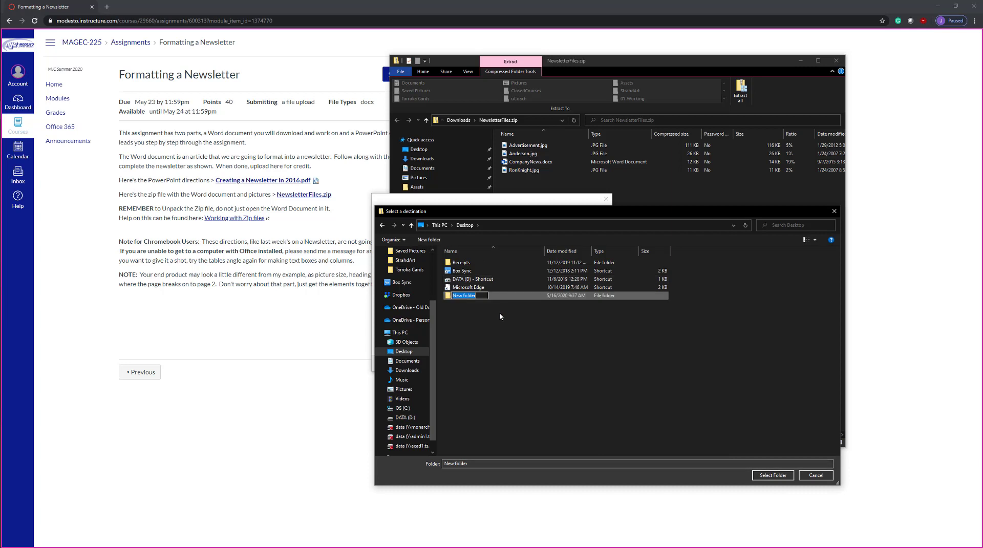
pyautogui.write('Newsletter')
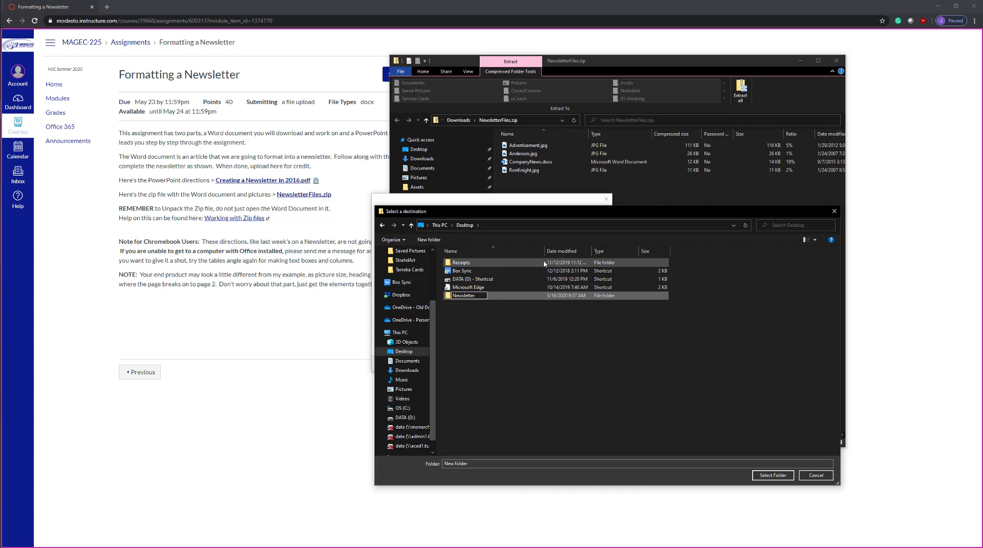
pyautogui.press('Return')
pyautogui.doubleClick(497, 296)
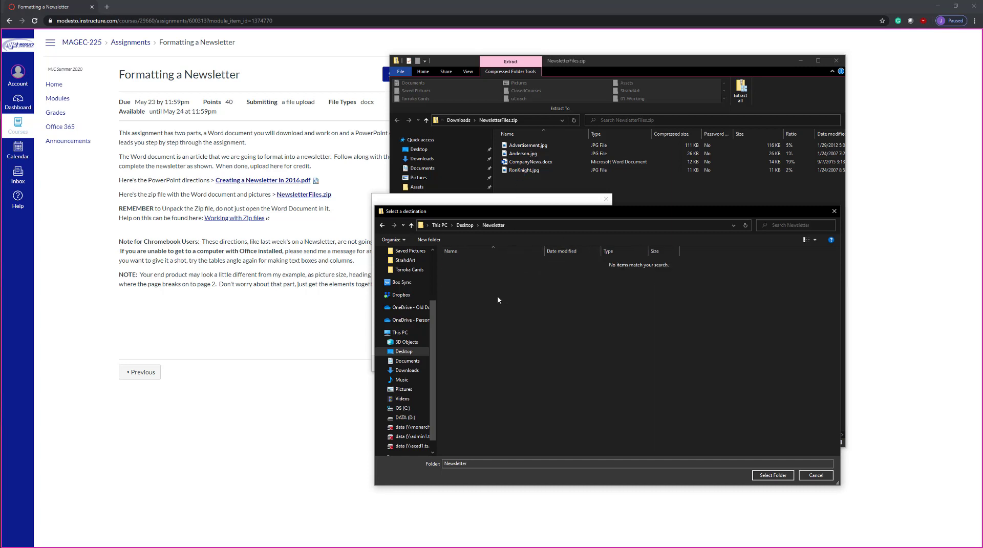
# Extract the files into the Desktop's Newsletter folder and close the NewsletterFiles.zip window
pyautogui.doubleClick(478, 462)
pyautogui.press('BackSpace')
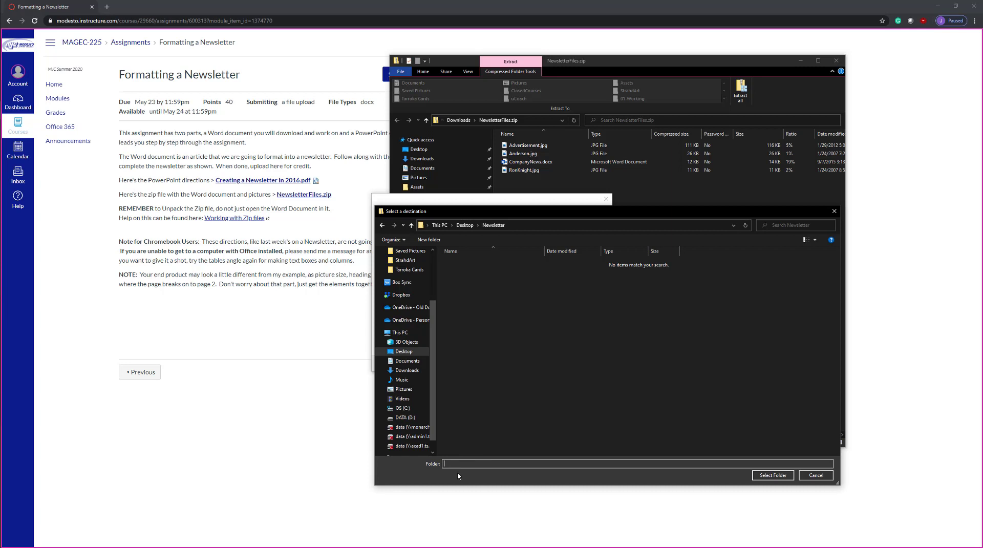
pyautogui.click(774, 476)
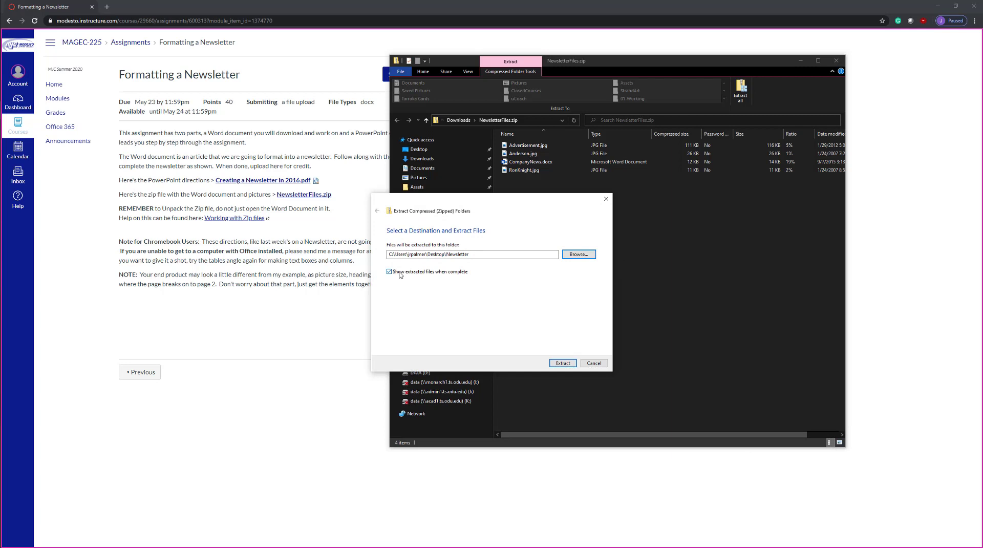
pyautogui.click(569, 363)
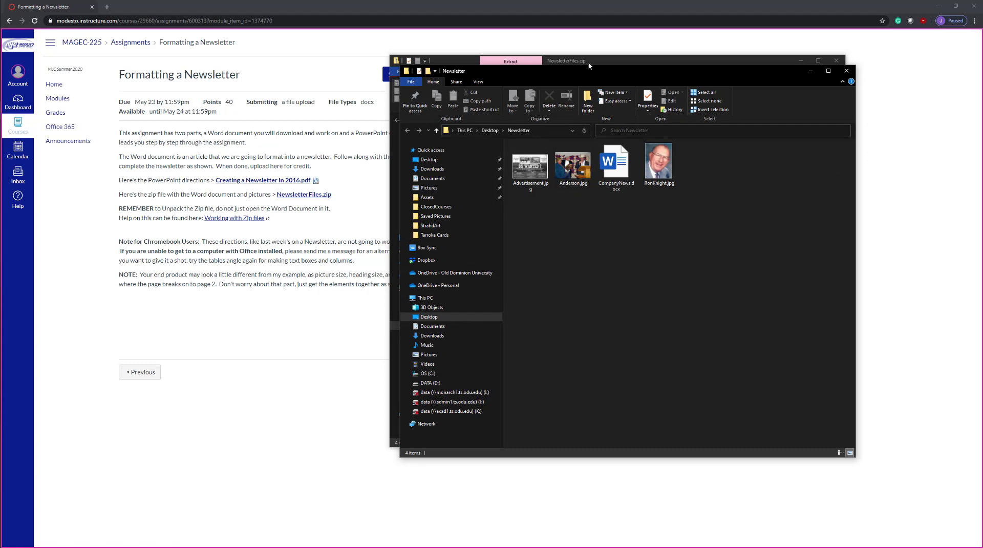
pyautogui.moveTo(588, 65); pyautogui.dragTo(573, 165)
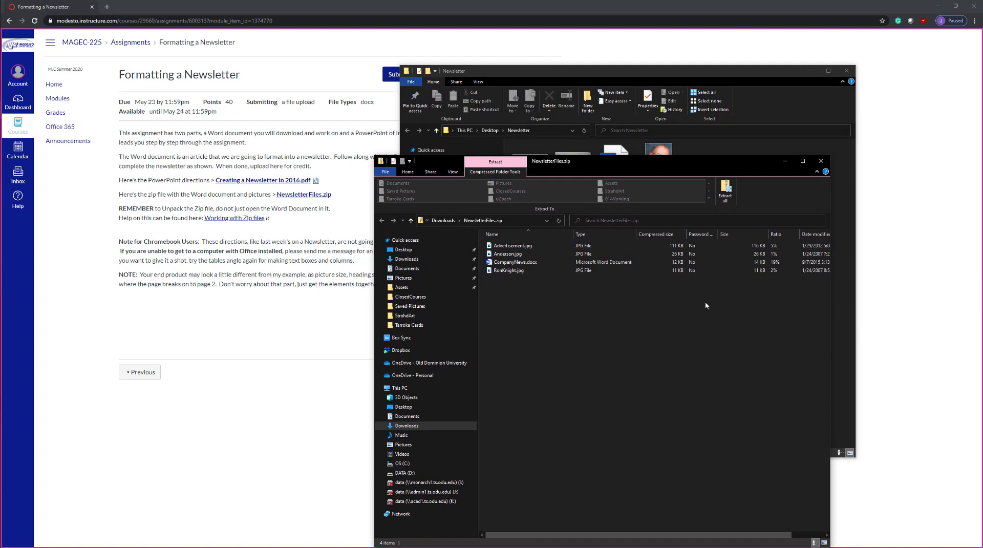
pyautogui.click(820, 161)
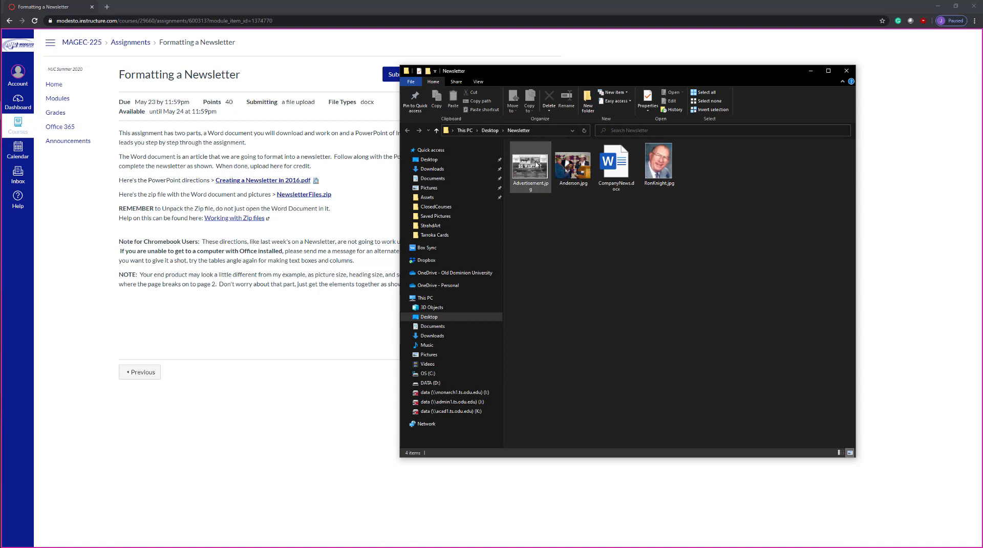
# Open CompanyNews.docx from the extracted Newsletter folder and place it side by side with the Creating a Newsletter PDF
pyautogui.click(608, 169)
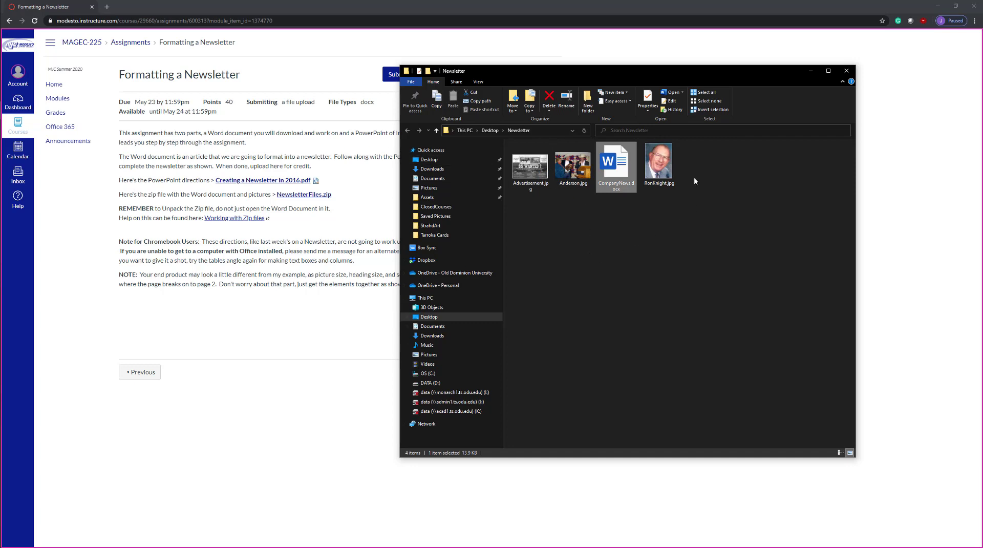
pyautogui.doubleClick(619, 165)
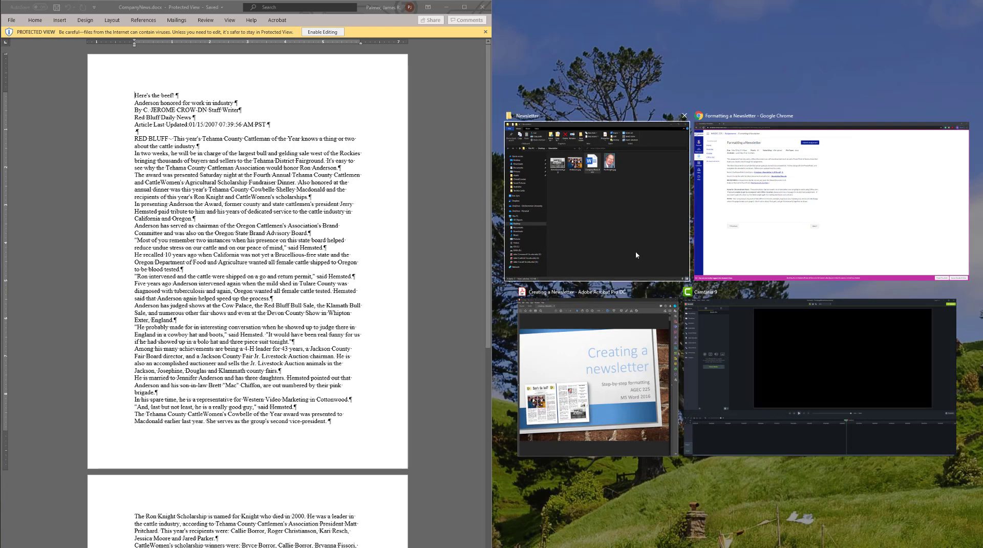
pyautogui.click(610, 374)
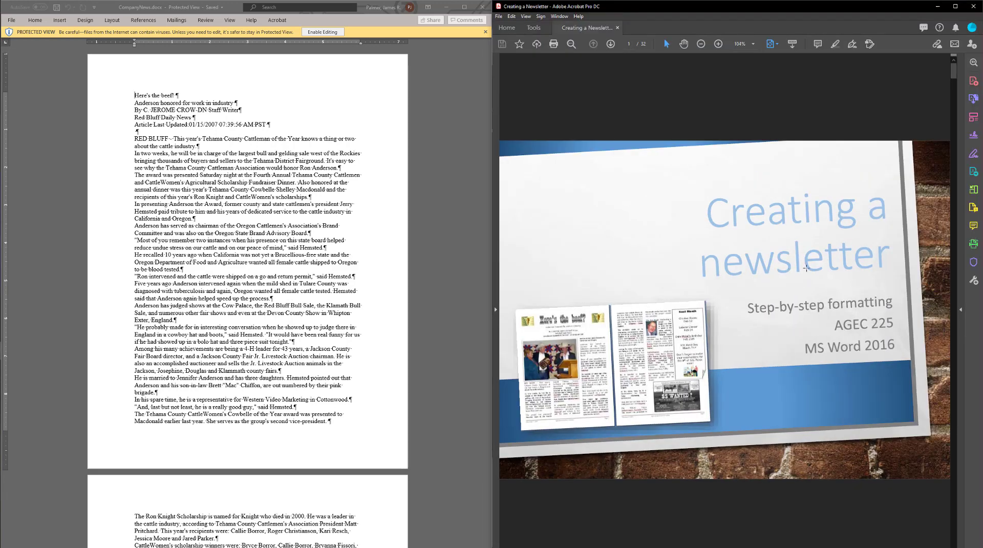
# Enable editing of CompanyNews.docx and snap its window back beside the PDF directions
pyautogui.scroll(-2, 806, 268)
pyautogui.scroll(-2, 790, 276)
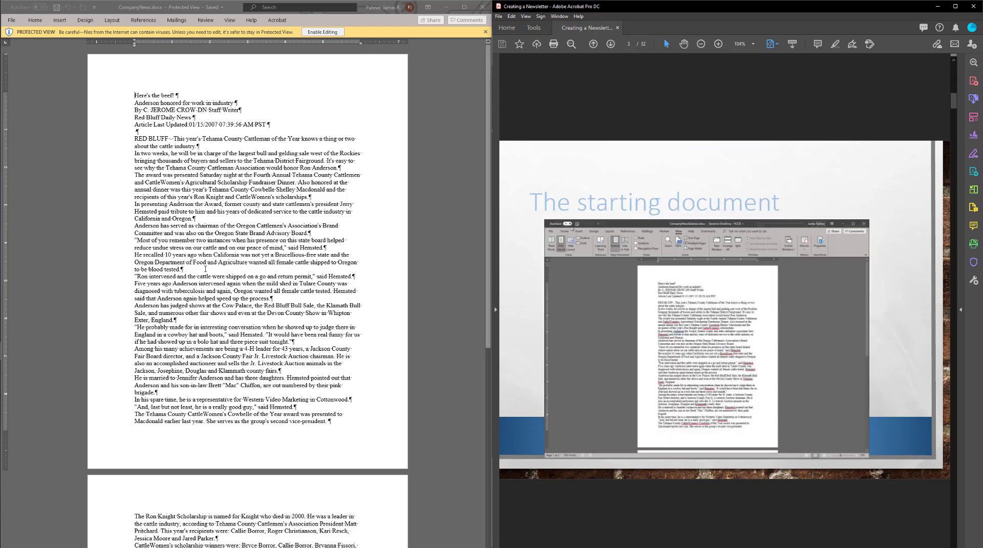
pyautogui.click(320, 33)
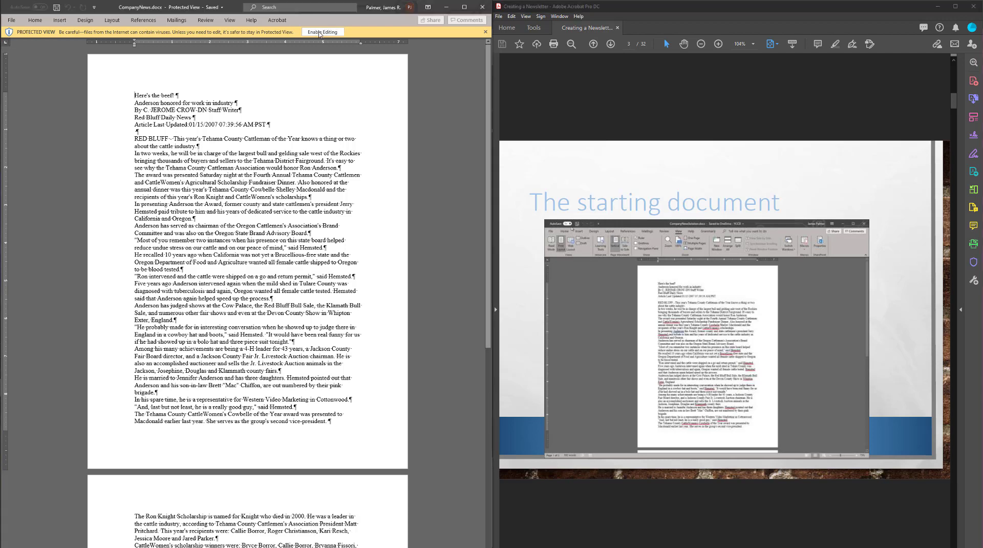
pyautogui.click(326, 33)
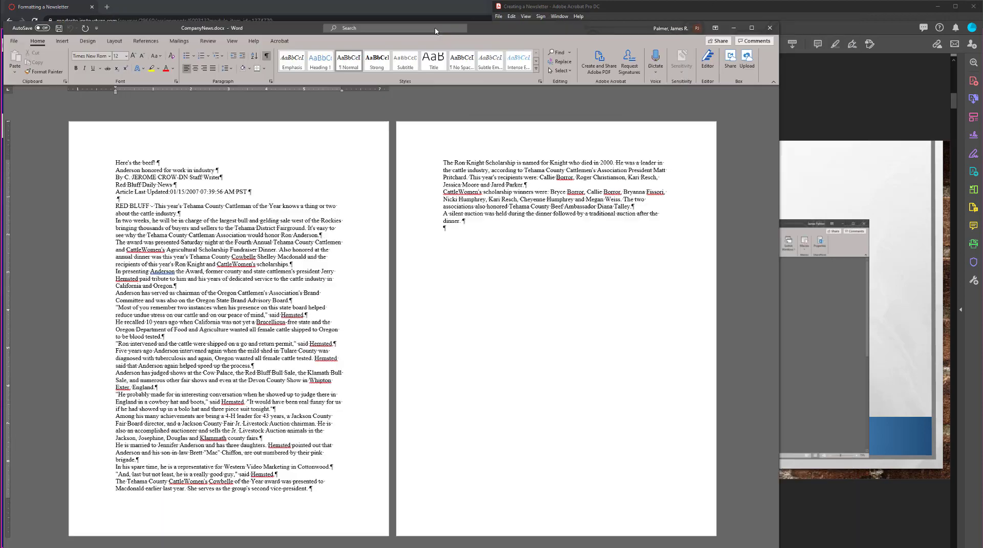
pyautogui.moveTo(435, 31); pyautogui.dragTo(0, 52)
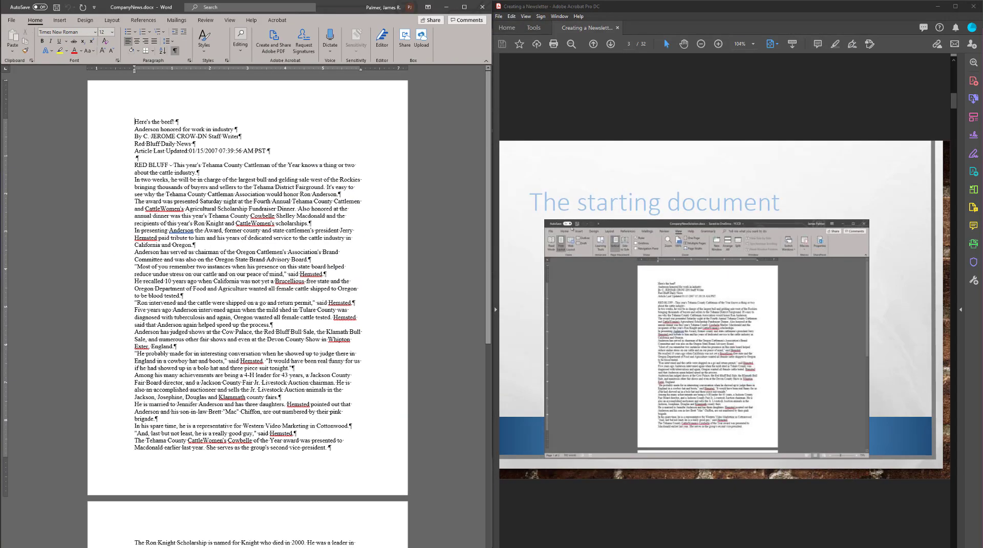
# Save a copy of the document in the Newsletter folder as CompanyNews followed by a hyphen and the student's full name
pyautogui.scroll(-1, 572, 229)
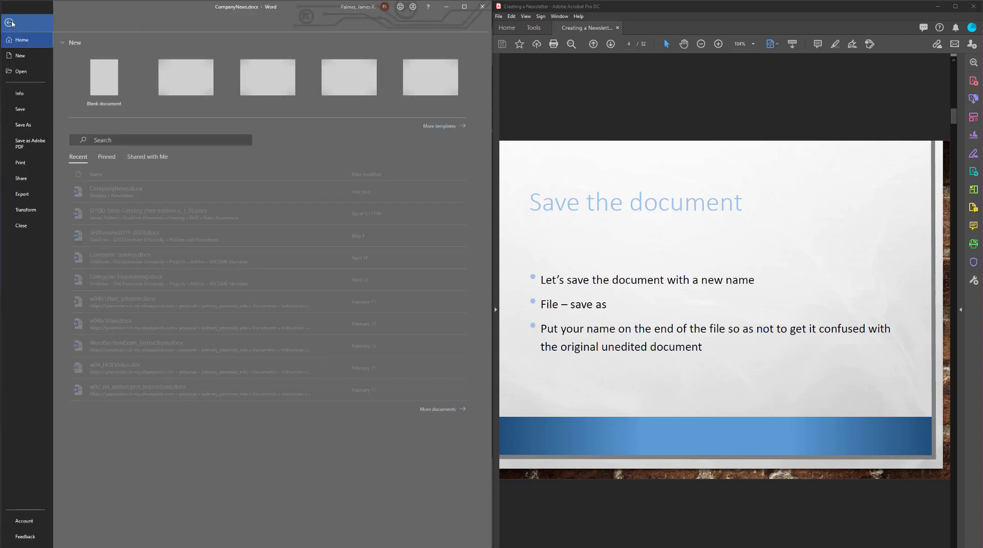
pyautogui.click(26, 124)
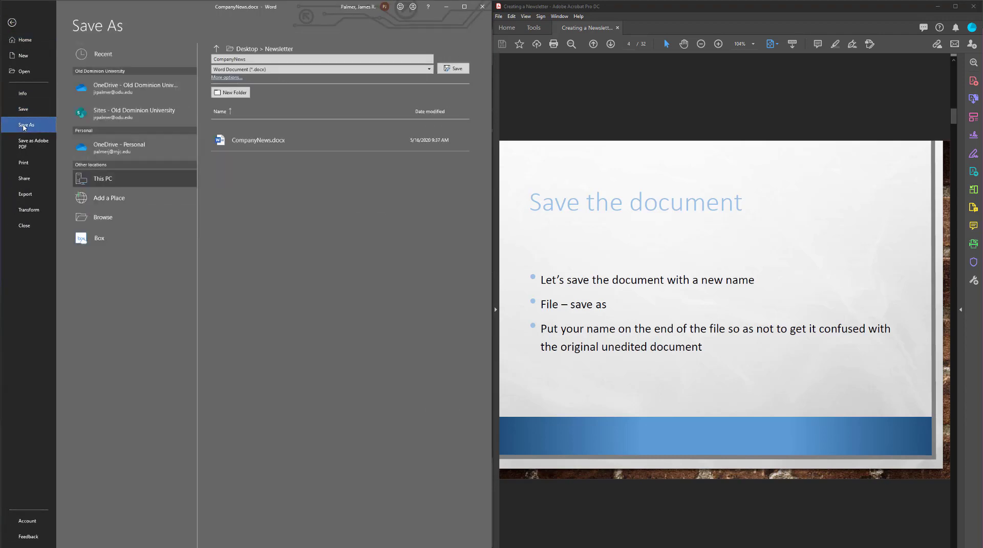
pyautogui.click(283, 59)
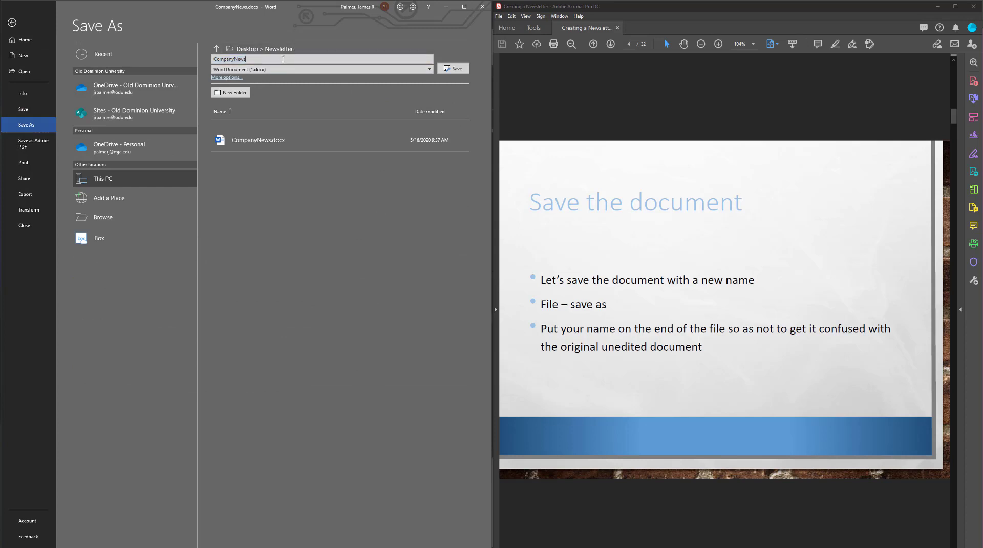
pyautogui.write('-JamesPalmer')
pyautogui.press('Return')
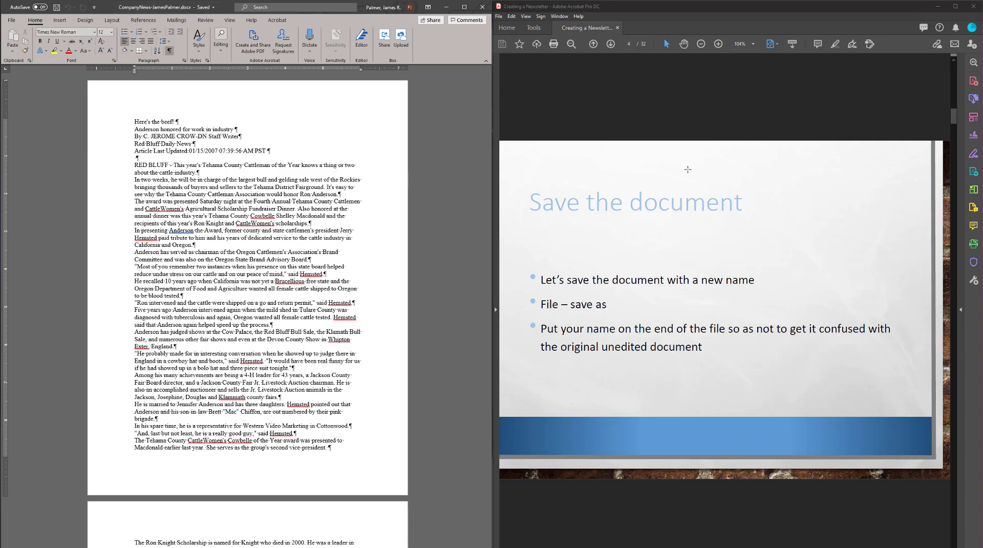
# Set the document's page margins to Narrow, 0.5" on all sides, as the PDF directions ask
pyautogui.click(688, 168)
pyautogui.scroll(-1, 688, 170)
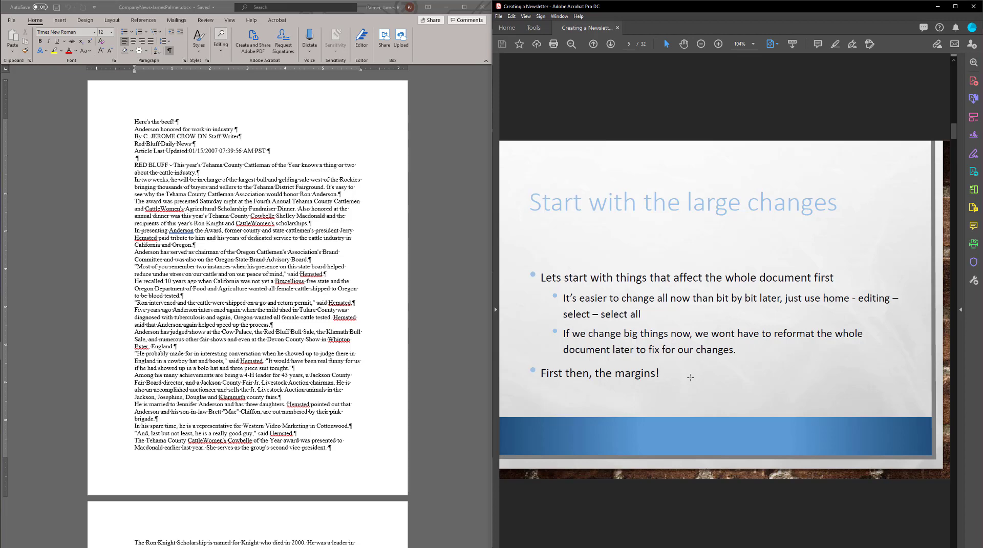
pyautogui.scroll(-1, 675, 379)
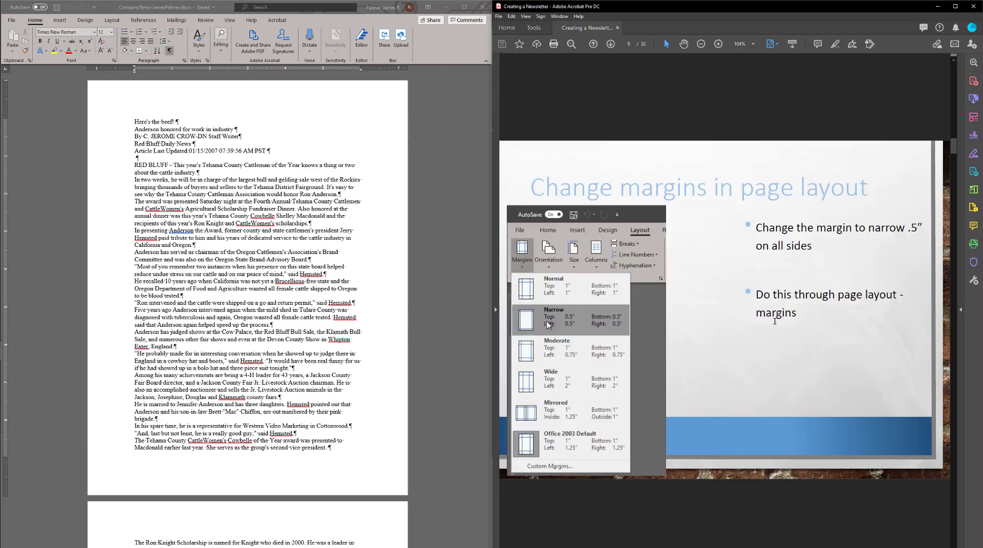
pyautogui.click(77, 18)
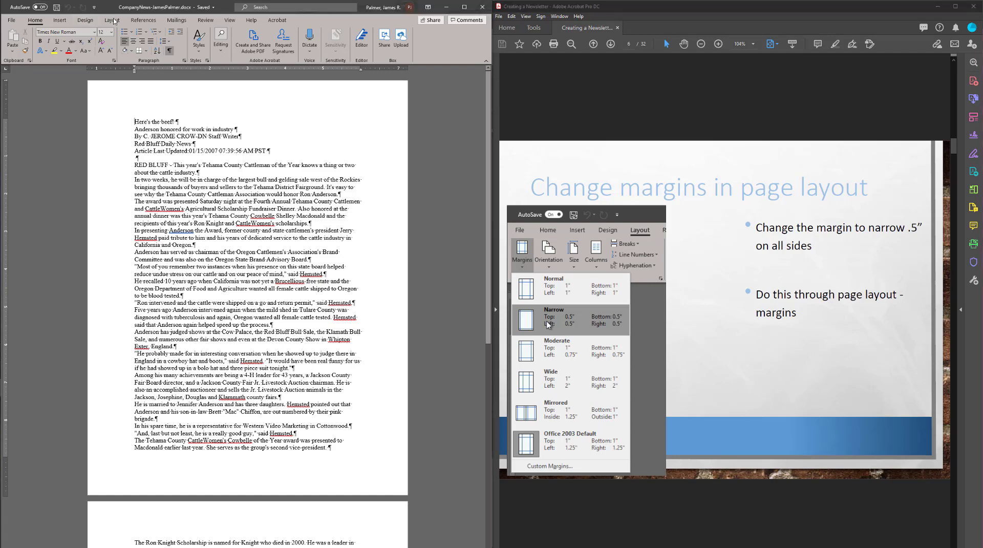
pyautogui.click(114, 21)
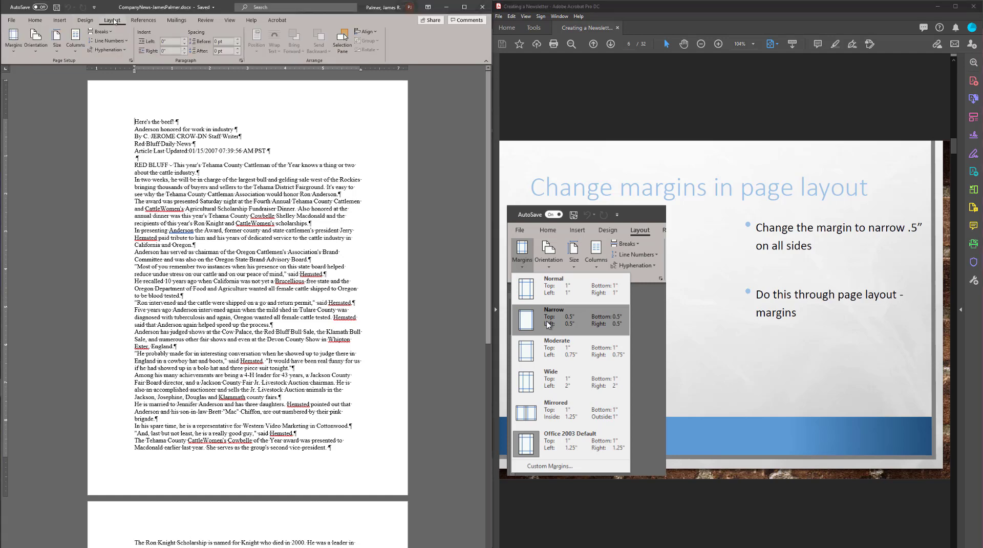
pyautogui.click(14, 50)
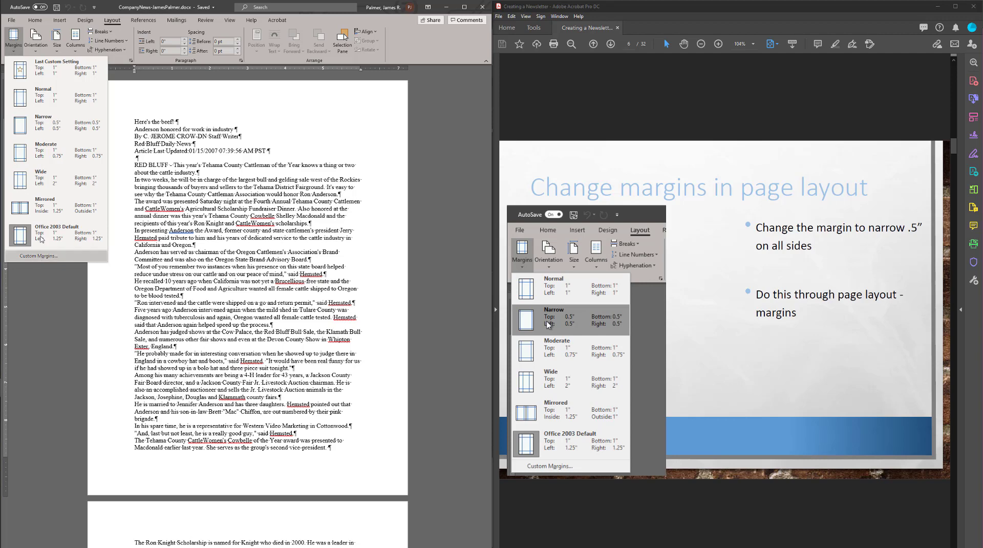
pyautogui.click(54, 124)
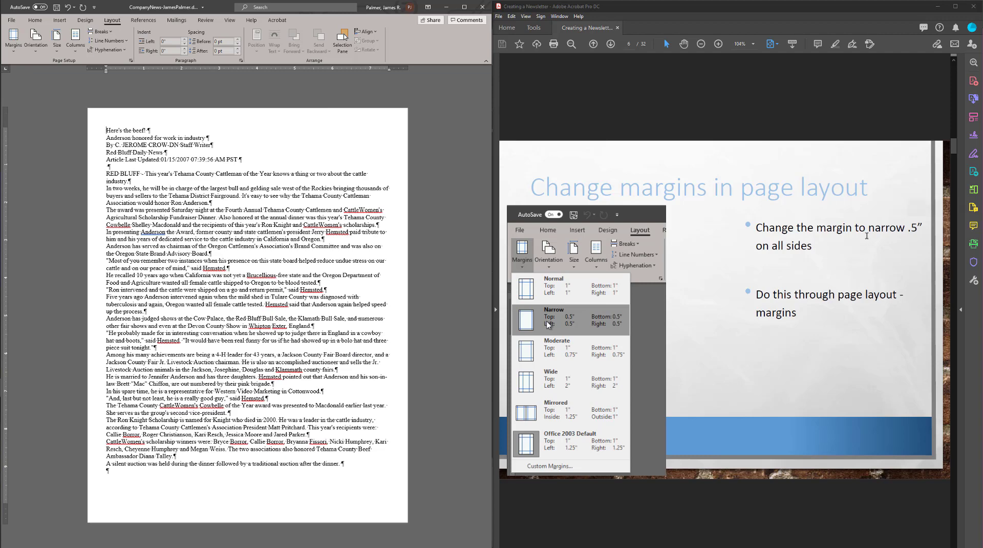
# Bring up the PDF's normal style directions and select the body paragraph beginning "The award was presented Saturday night"
pyautogui.scroll(-2, 751, 254)
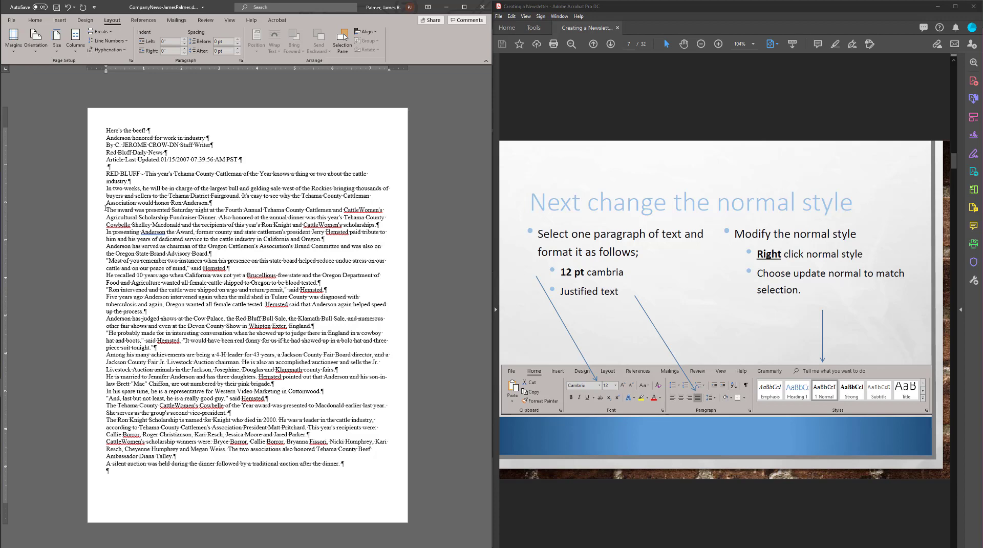
pyautogui.moveTo(106, 208); pyautogui.dragTo(324, 239)
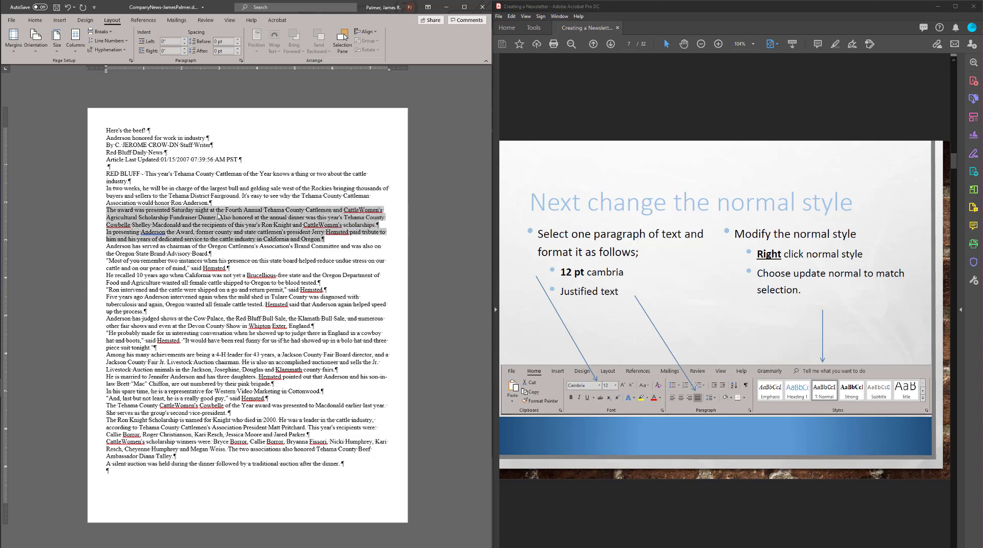
pyautogui.click(95, 214)
pyautogui.moveTo(95, 211); pyautogui.dragTo(94, 258)
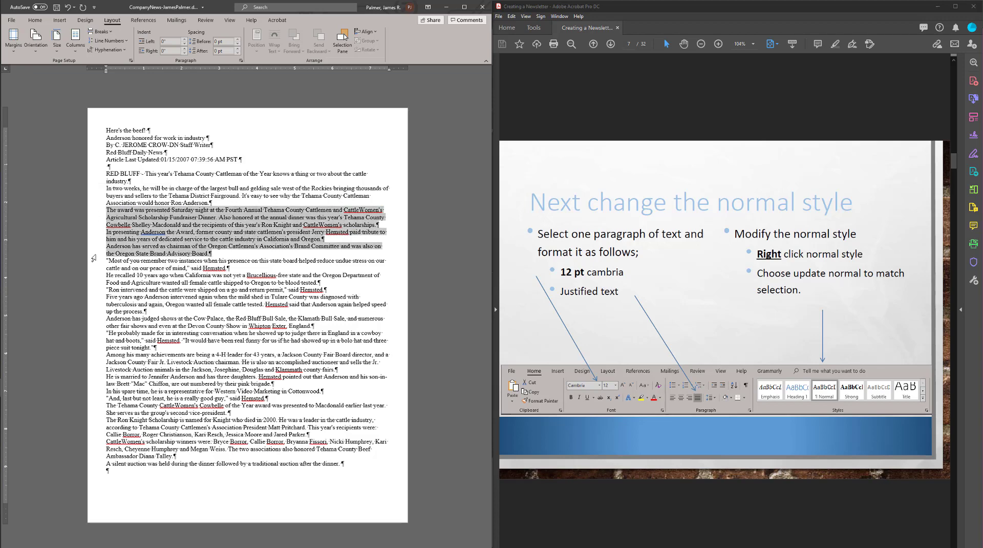
pyautogui.click(122, 211)
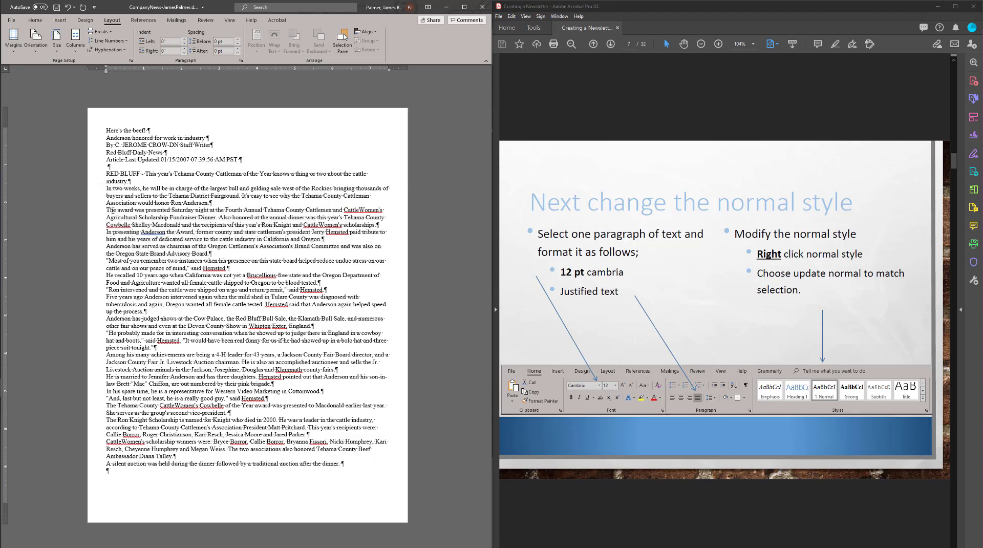
pyautogui.moveTo(113, 210); pyautogui.dragTo(214, 253)
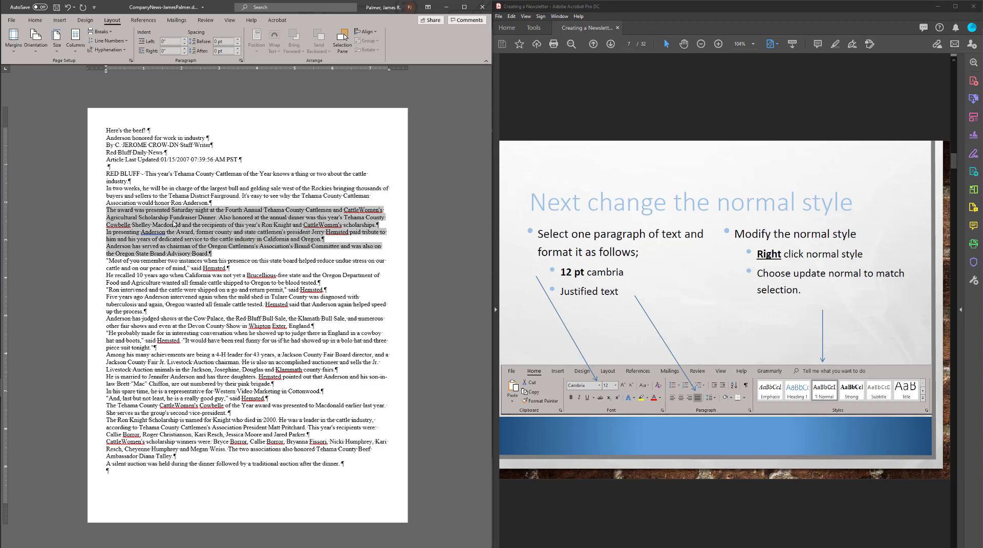
pyautogui.click(176, 219)
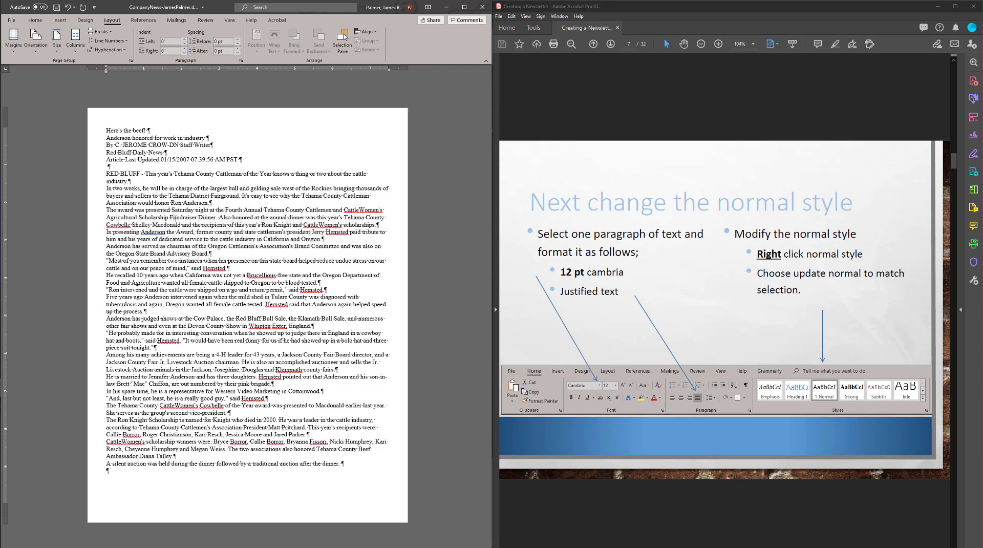
pyautogui.tripleClick(175, 221)
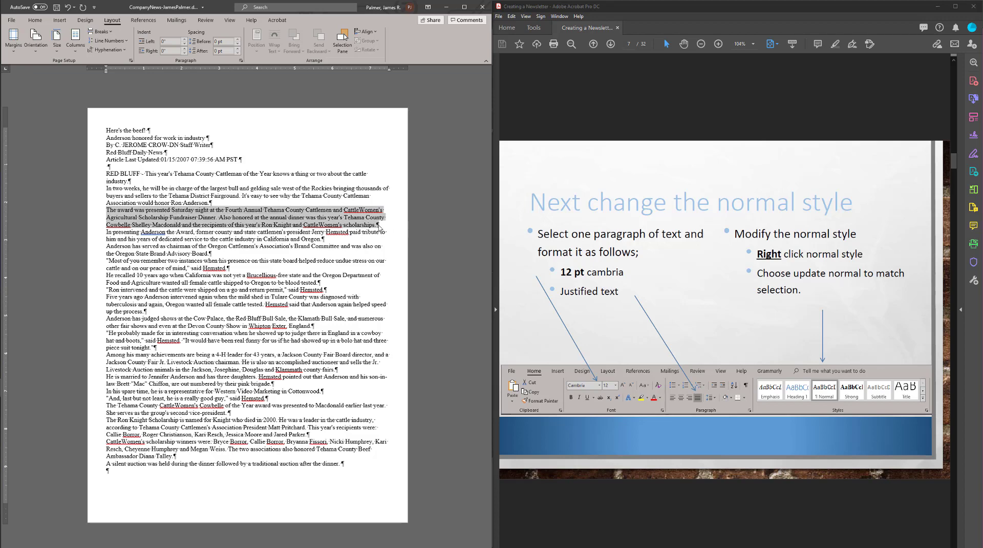
pyautogui.doubleClick(139, 211)
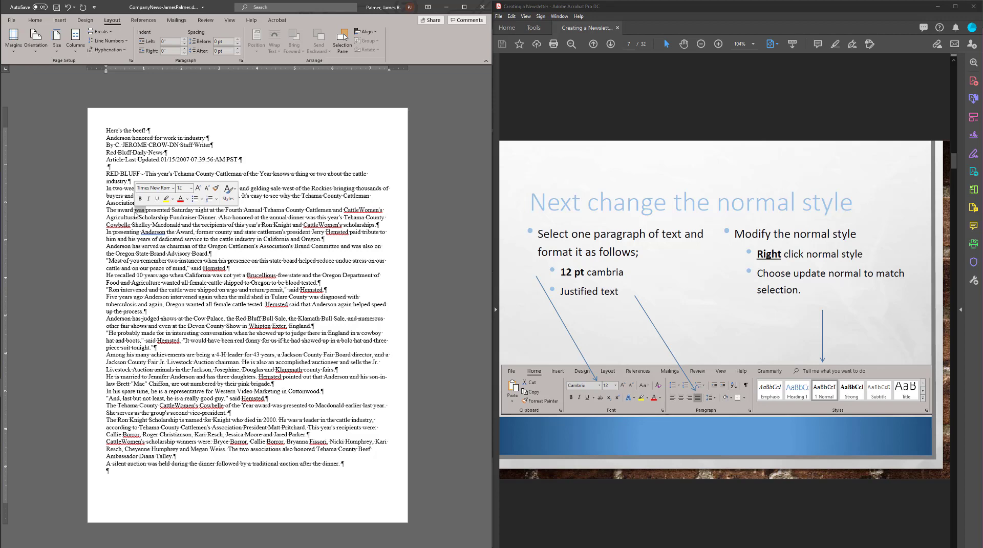
pyautogui.tripleClick(135, 214)
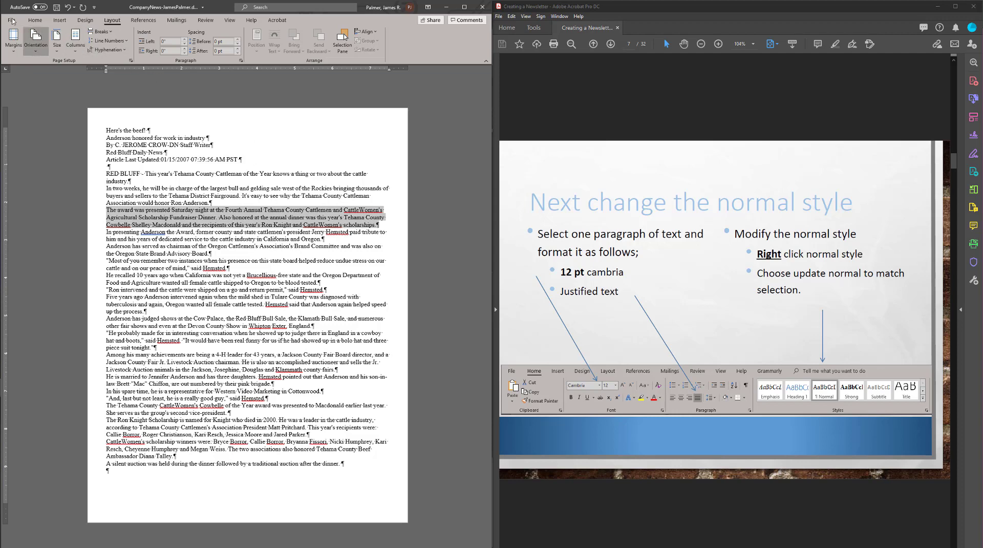
# Set the selected paragraph's font to Cambria and justify its text
pyautogui.click(35, 21)
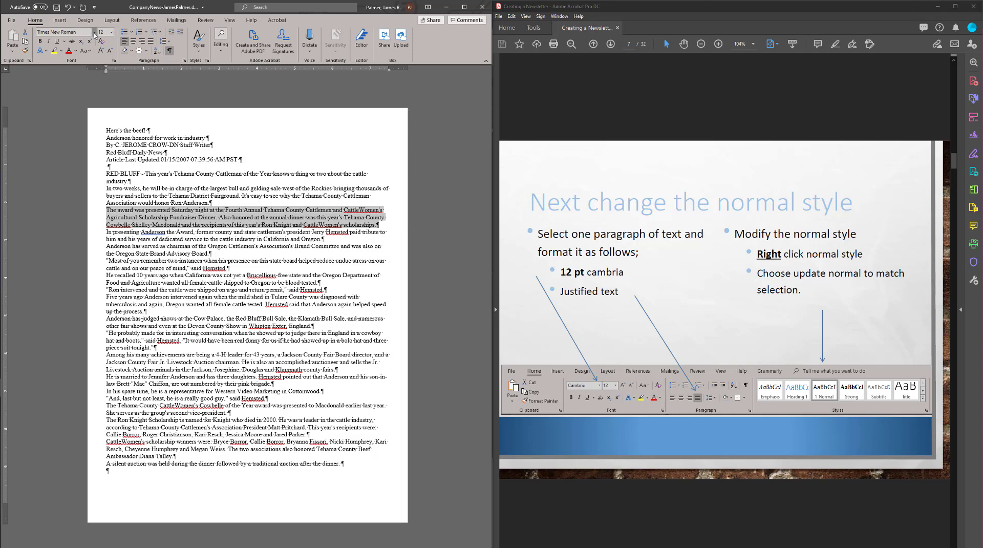
pyautogui.click(94, 32)
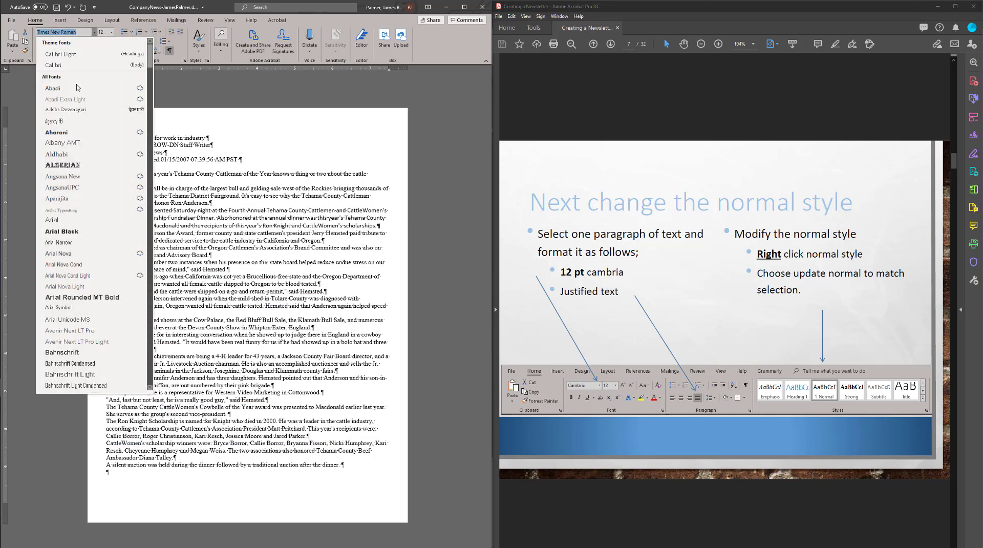
pyautogui.scroll(-3, 77, 146)
pyautogui.scroll(-12, 76, 146)
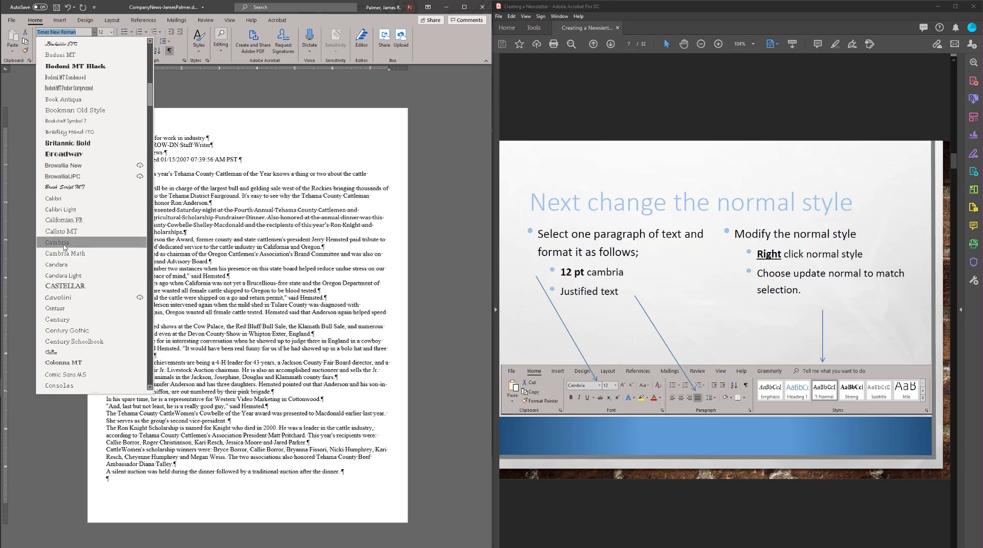
pyautogui.click(58, 242)
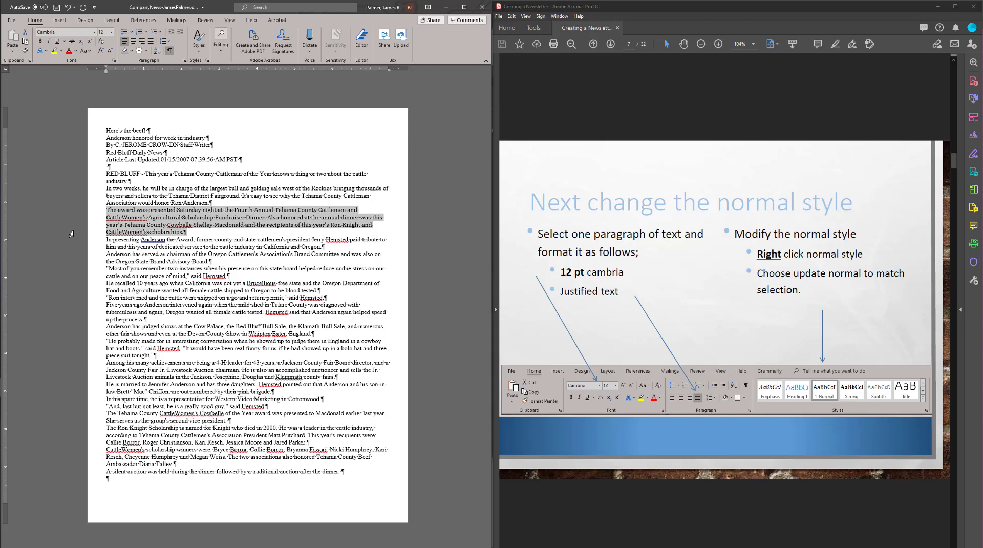
pyautogui.click(150, 41)
pyautogui.click(152, 44)
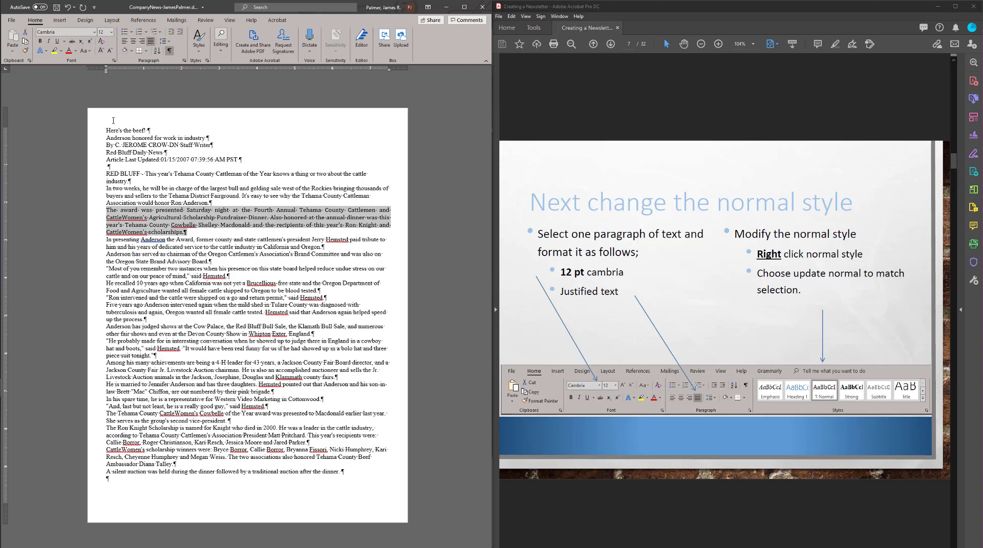
# Maximize the document window and update the Normal style to match the selected paragraph
pyautogui.click(464, 7)
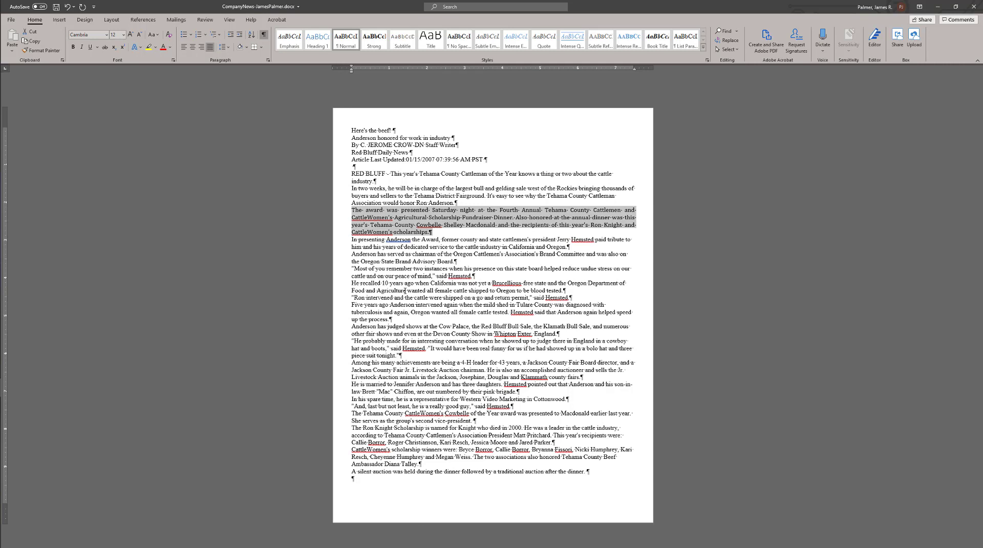
pyautogui.rightClick(344, 45)
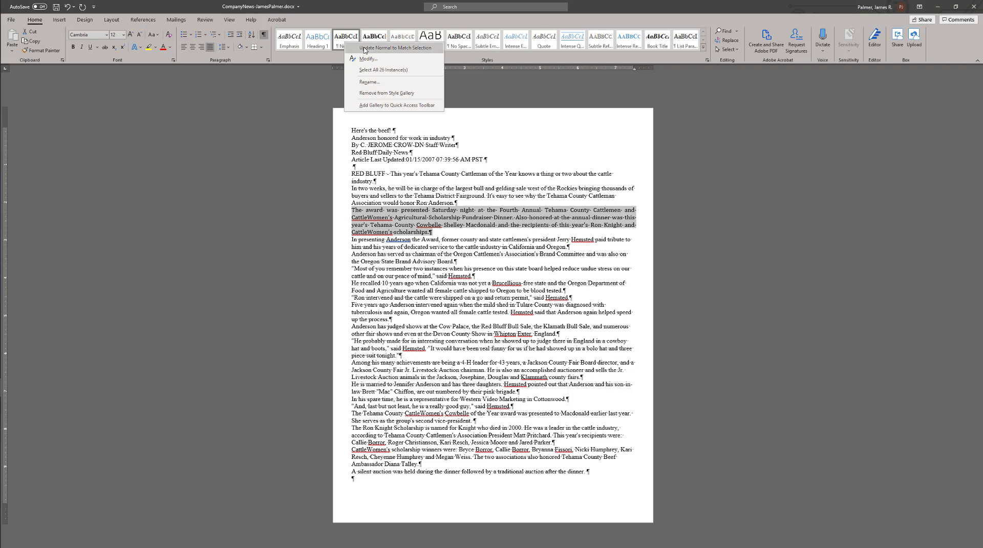
pyautogui.click(365, 50)
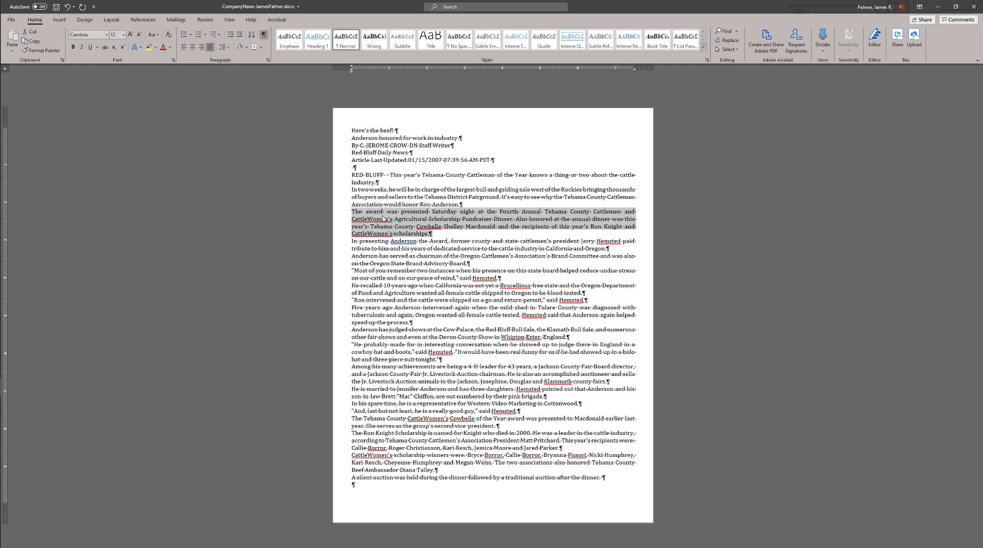
pyautogui.click(507, 186)
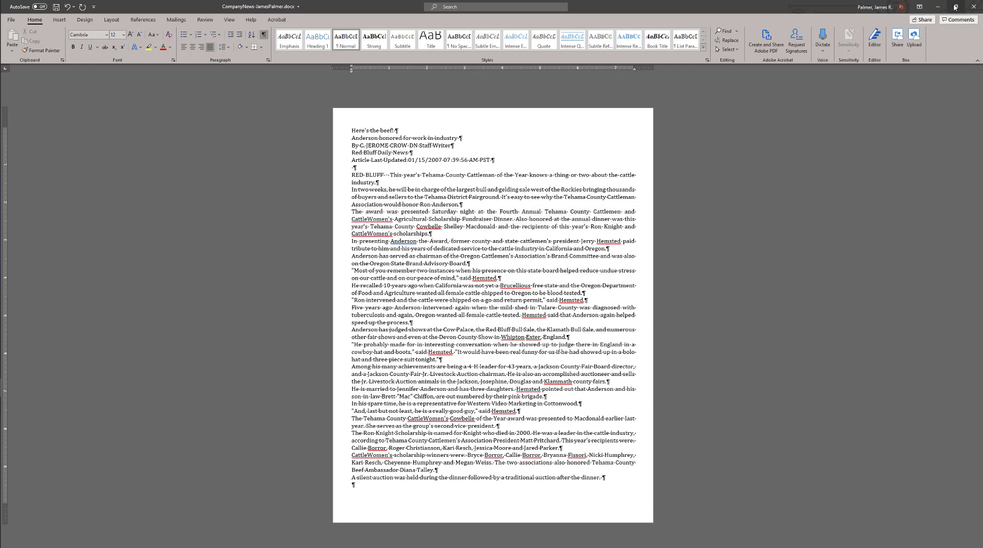
# Snap the document window back beside the PDF and advance the directions to the column setup page
pyautogui.click(955, 6)
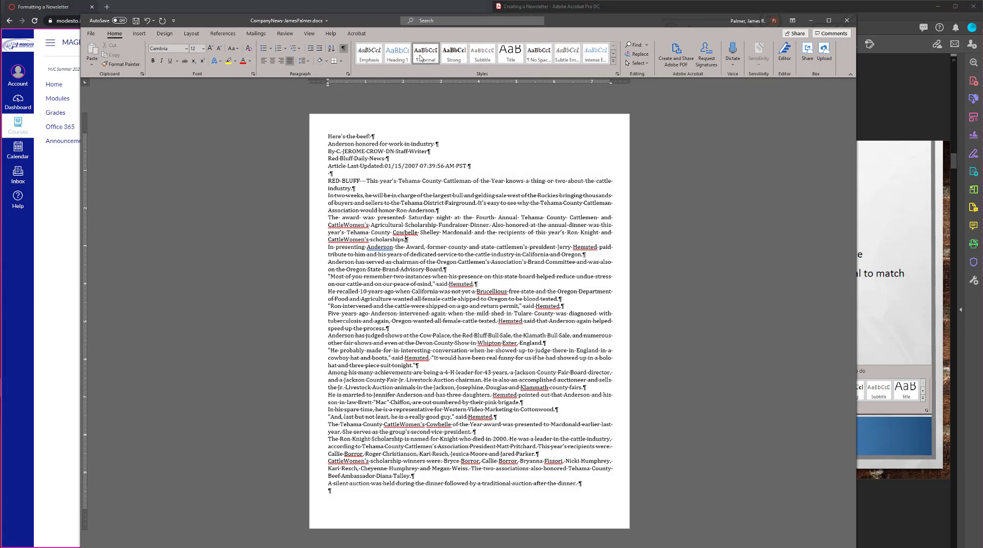
pyautogui.rightClick(419, 58)
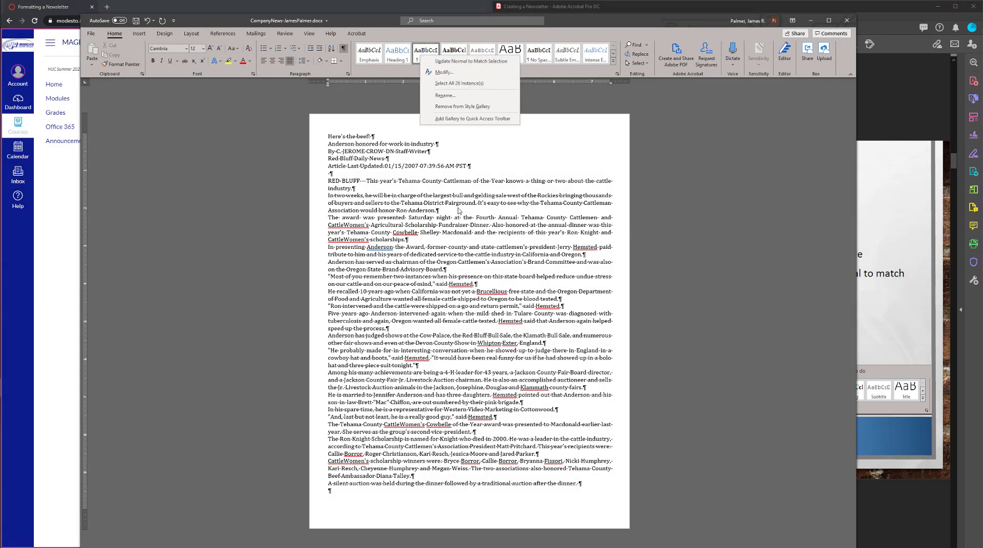
pyautogui.click(625, 22)
pyautogui.moveTo(625, 22); pyautogui.dragTo(29, 53)
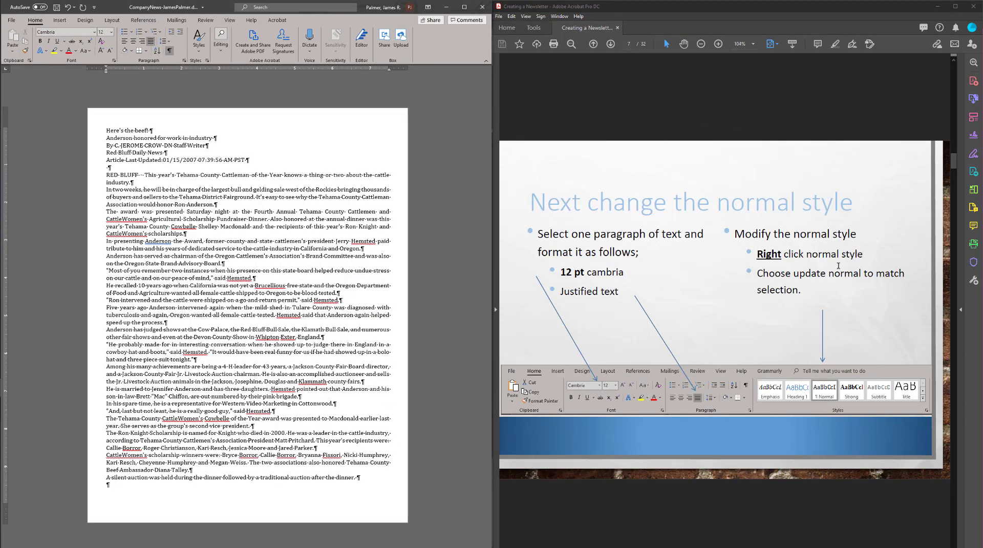
pyautogui.scroll(-3, 838, 259)
pyautogui.click(728, 286)
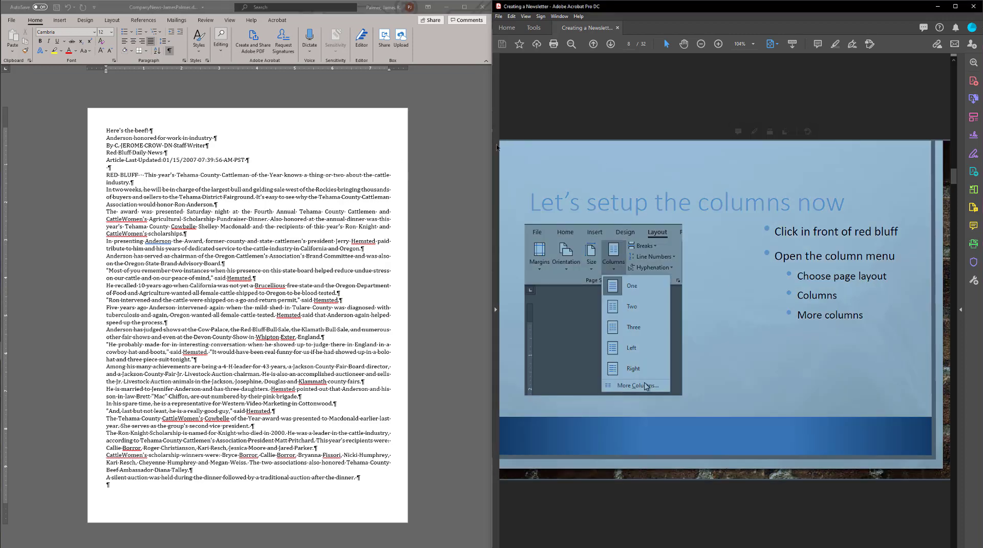
pyautogui.click(651, 73)
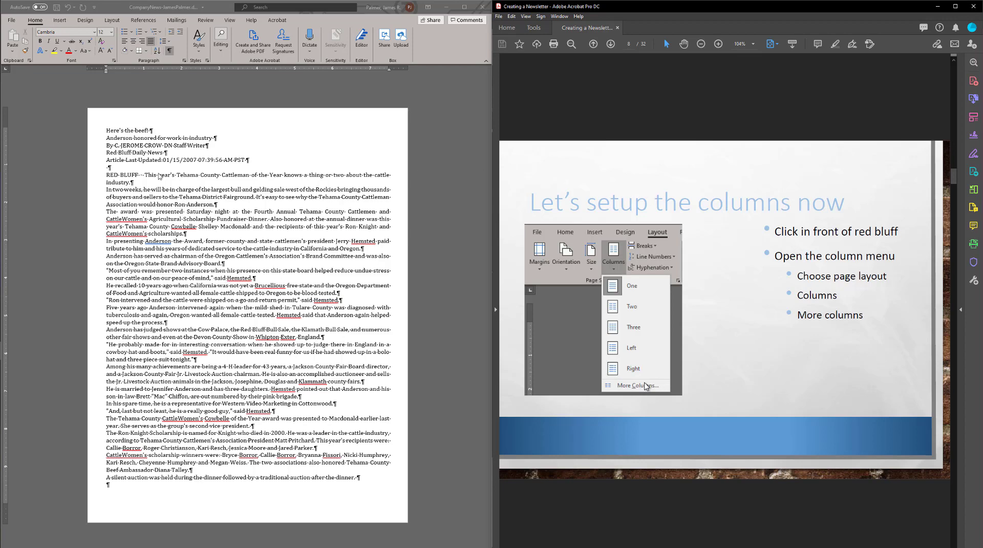
# Lay out the text from "RED BLUFF" in three equal columns 2.3" wide with 0.3" spacing, applied from this point forward
pyautogui.click(106, 175)
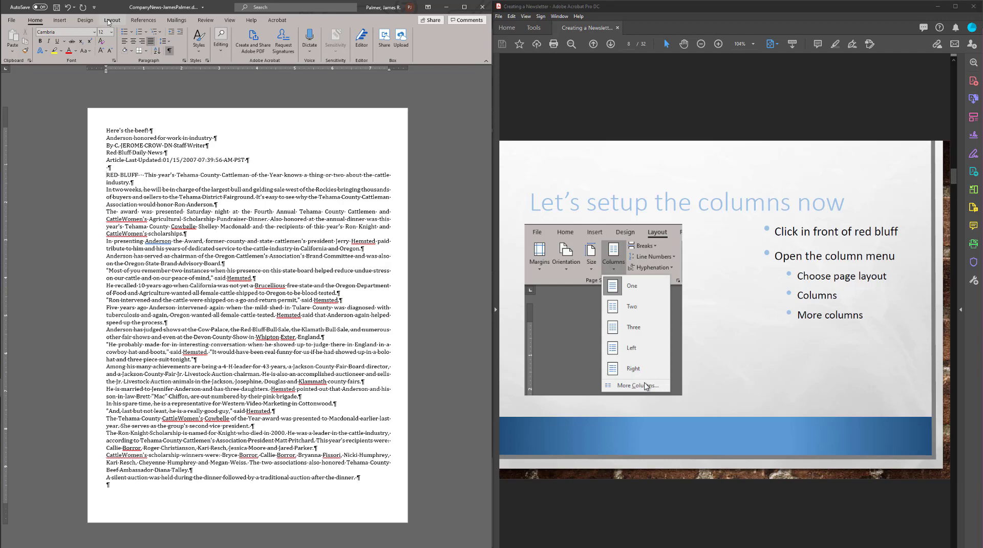
pyautogui.click(108, 21)
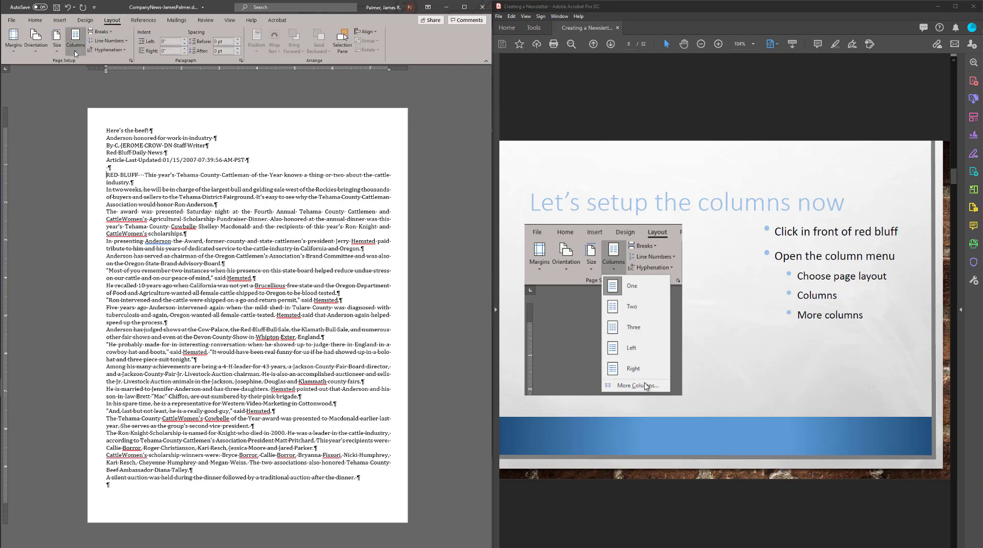
pyautogui.click(75, 54)
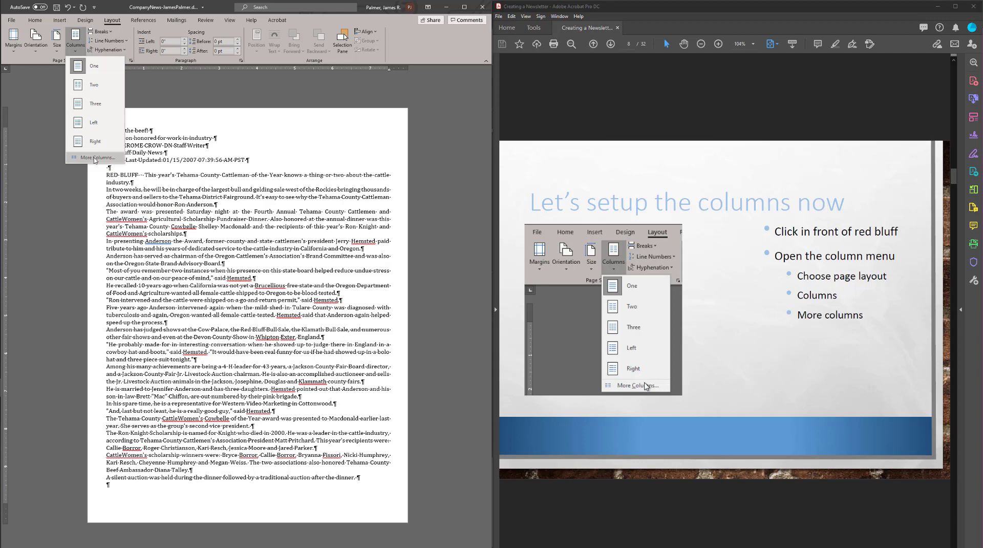
pyautogui.click(95, 158)
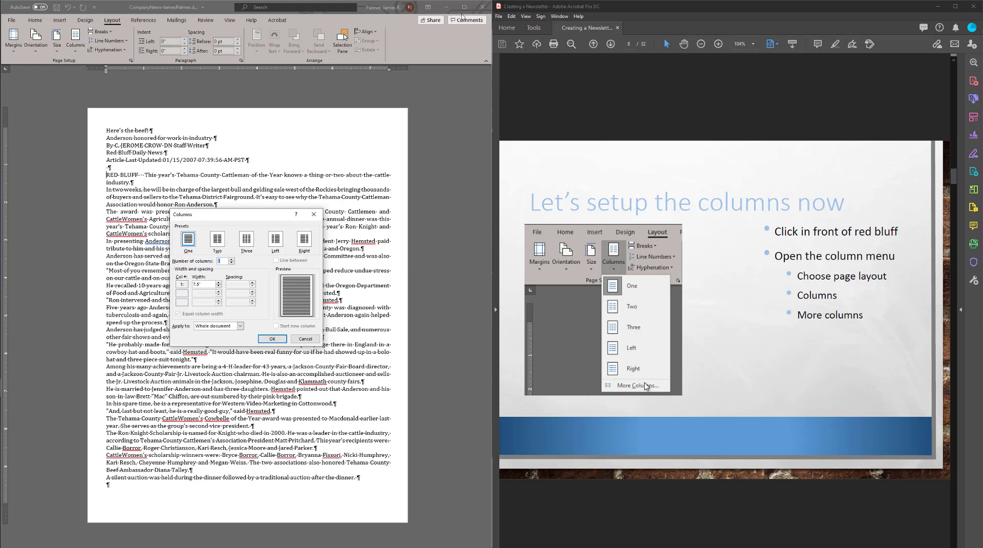
pyautogui.scroll(-1, 701, 114)
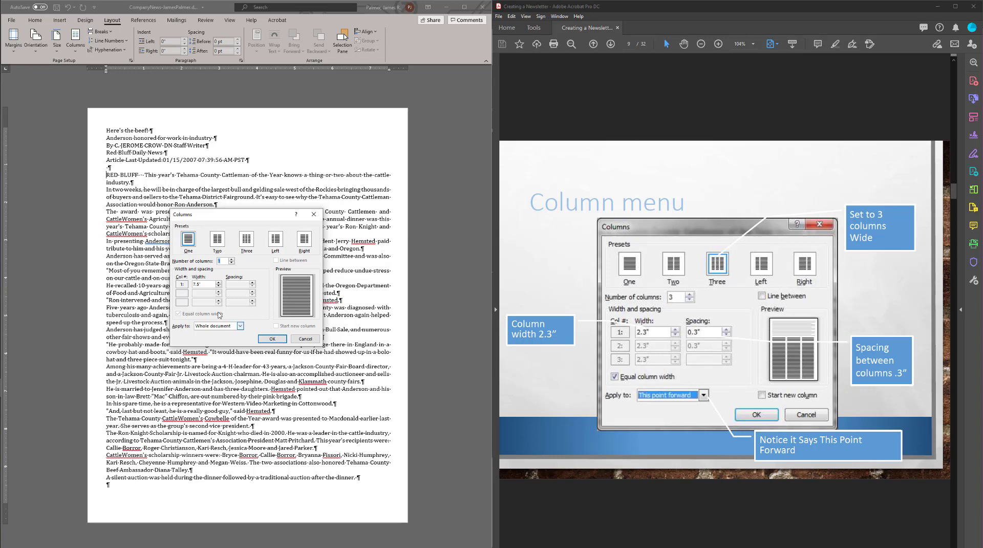
pyautogui.click(248, 240)
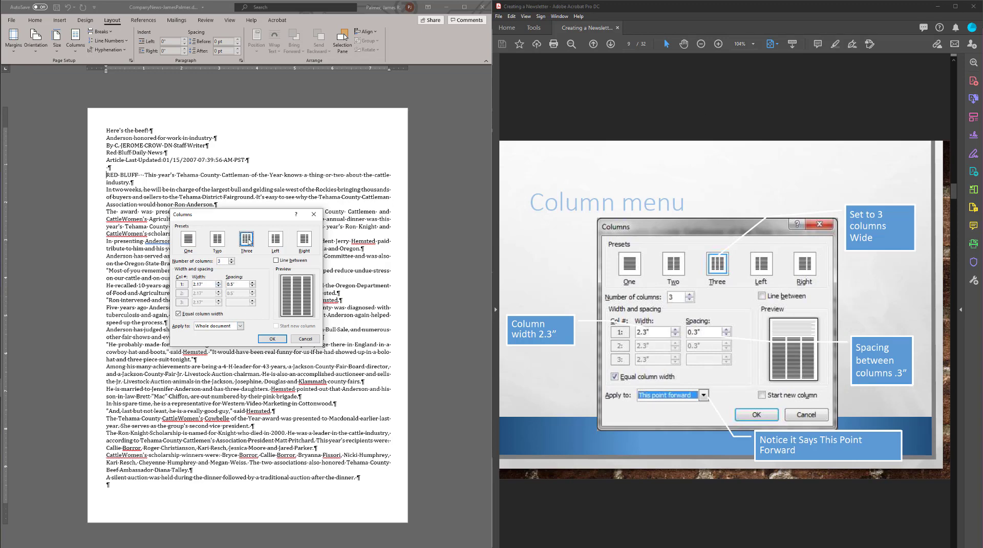
pyautogui.click(219, 283)
pyautogui.click(219, 283)
pyautogui.click(222, 326)
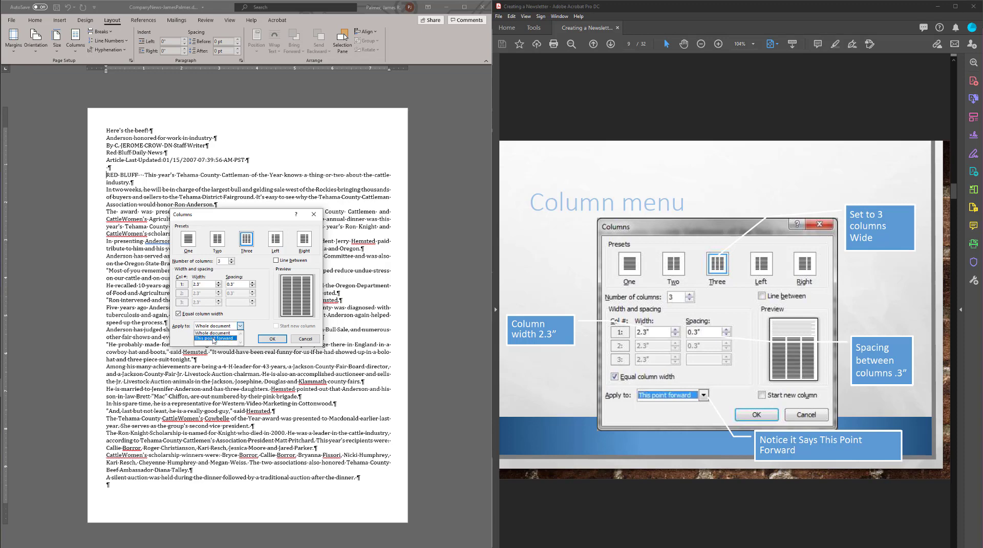
pyautogui.click(214, 339)
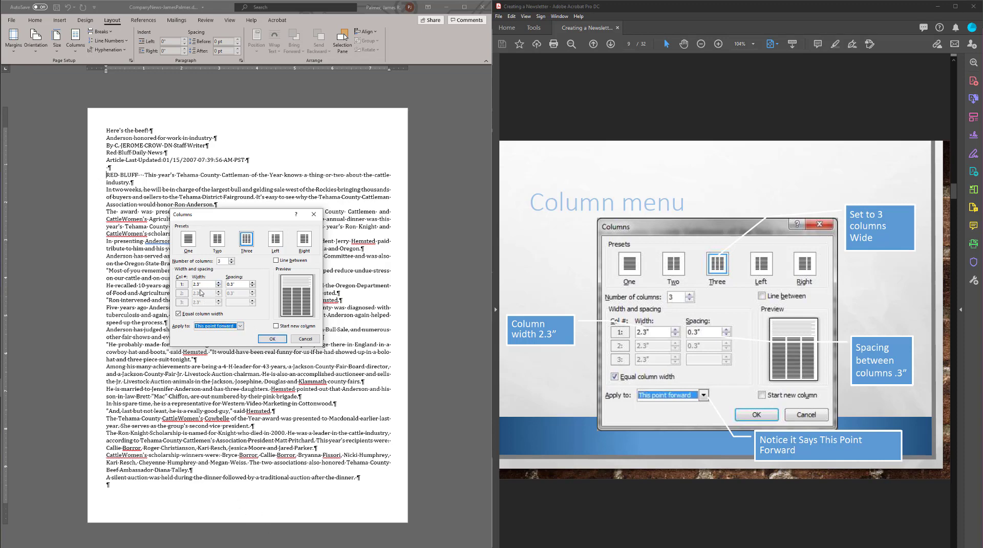
pyautogui.click(274, 339)
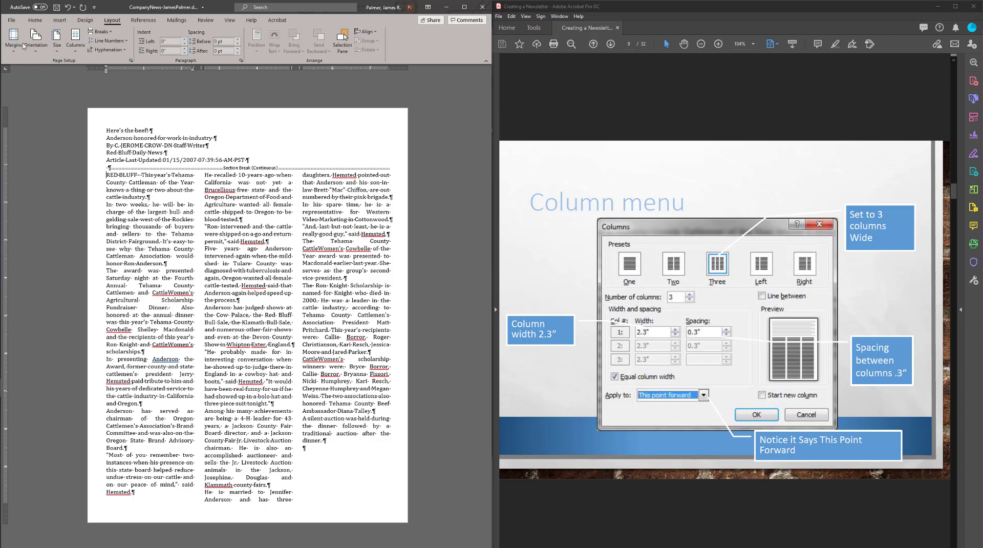
# Toggle the formatting marks off and back on to compare the column layout with and without them
pyautogui.click(35, 20)
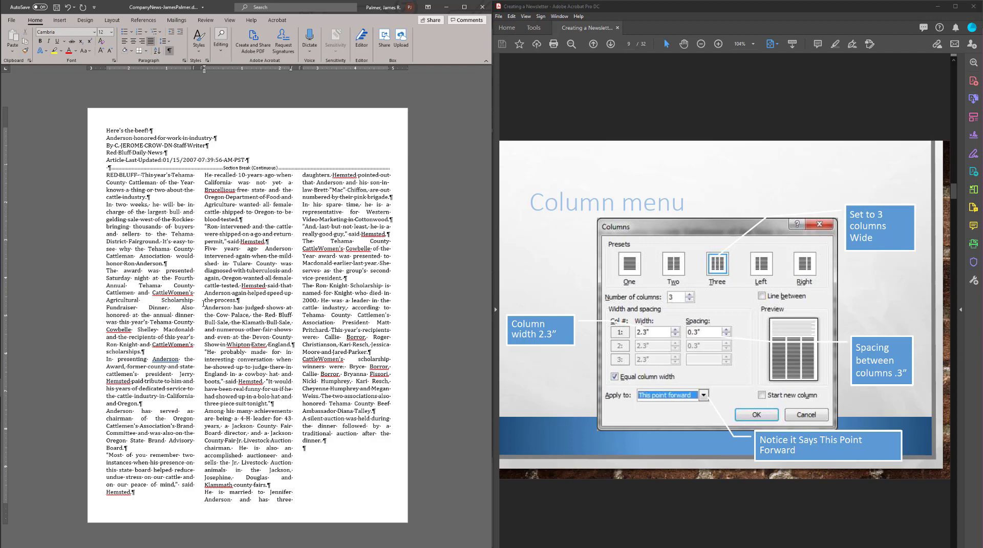
pyautogui.click(169, 51)
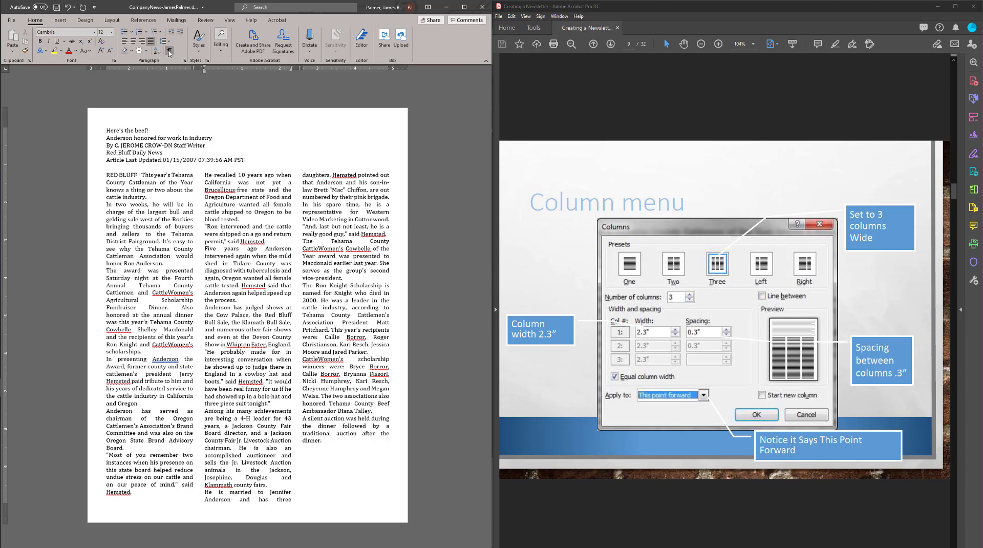
pyautogui.click(169, 52)
pyautogui.click(169, 52)
pyautogui.click(169, 52)
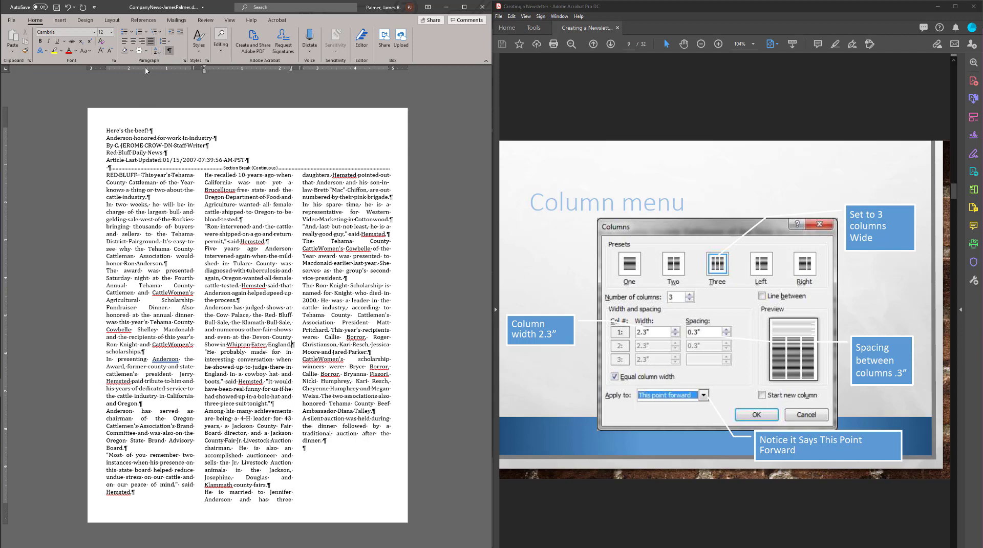
pyautogui.click(170, 51)
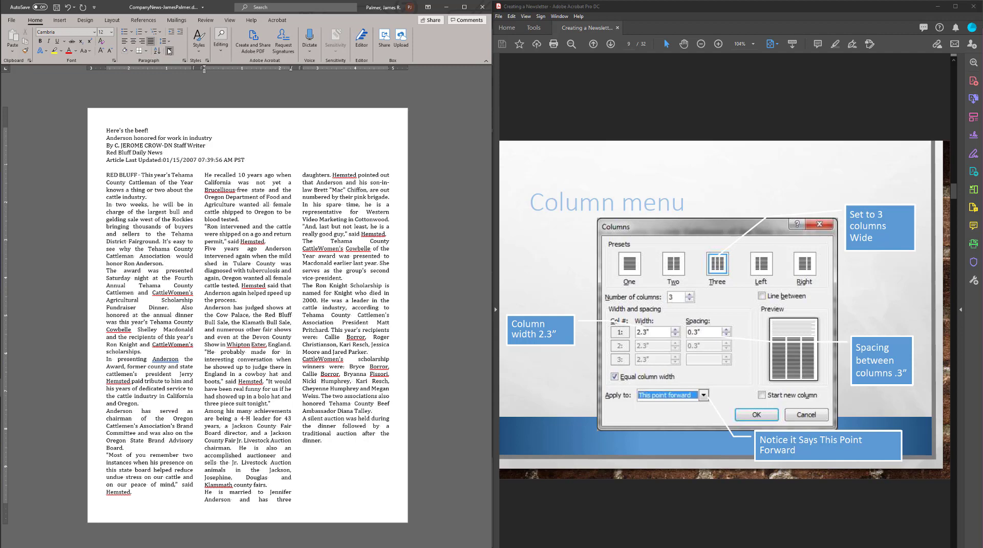
pyautogui.click(170, 51)
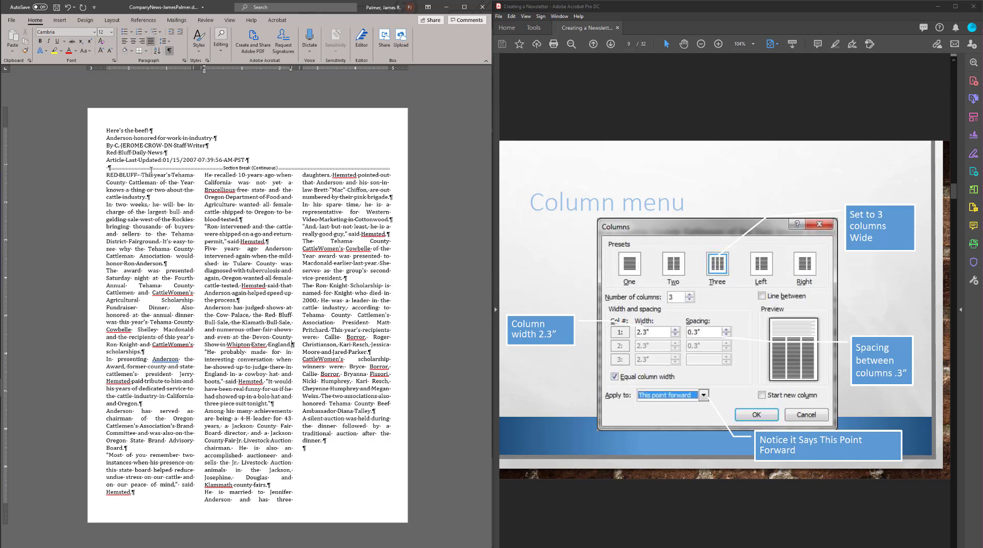